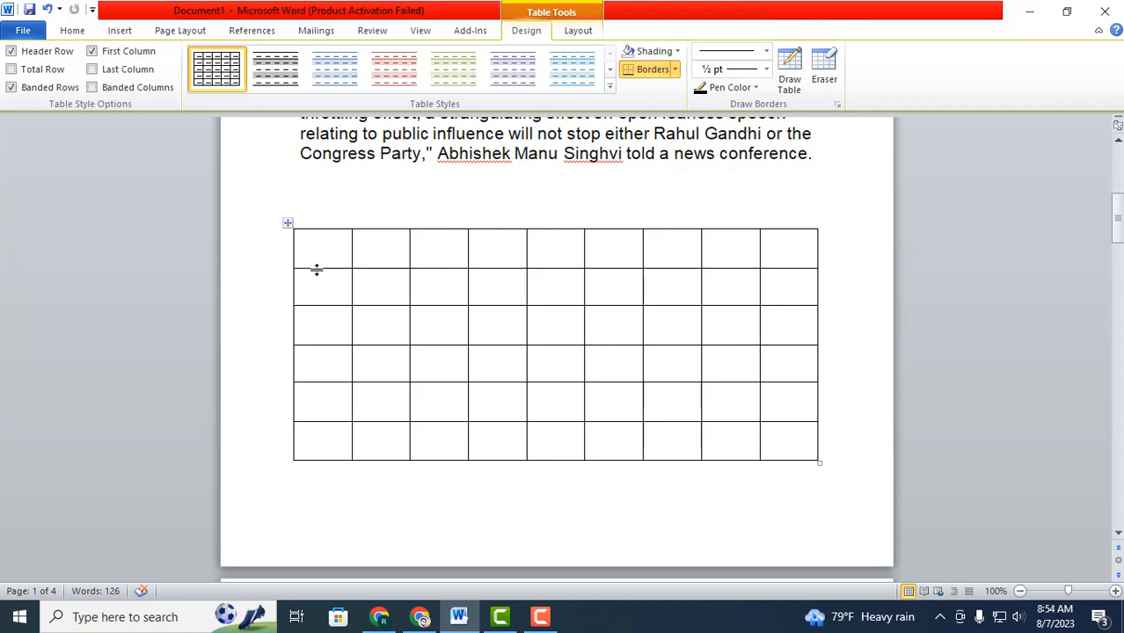
Reduce the table's first row to about half its height and narrow its first column.
drag(317, 270, 307, 235)
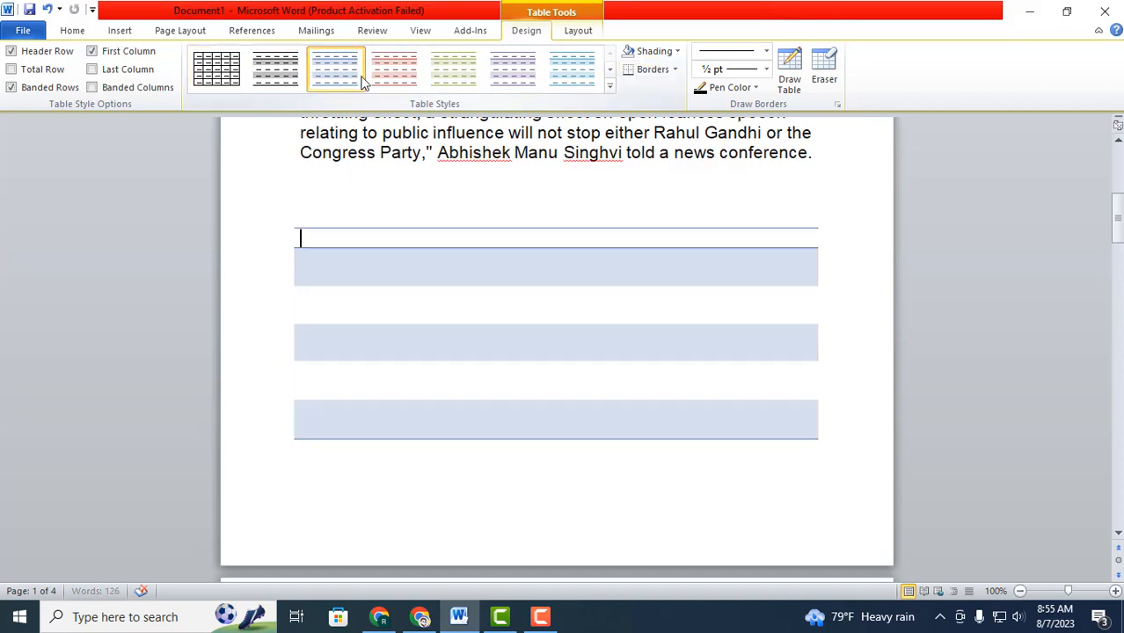
Try the aqua banded Light Shading style on the table and restore the plain grid style.
click(546, 88)
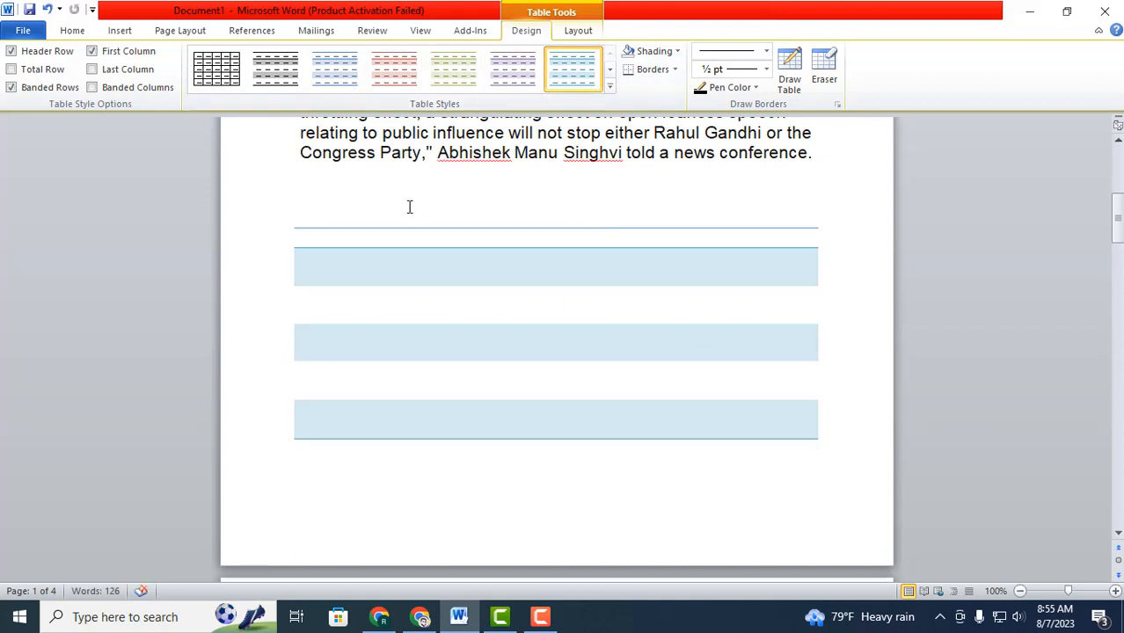
click(610, 86)
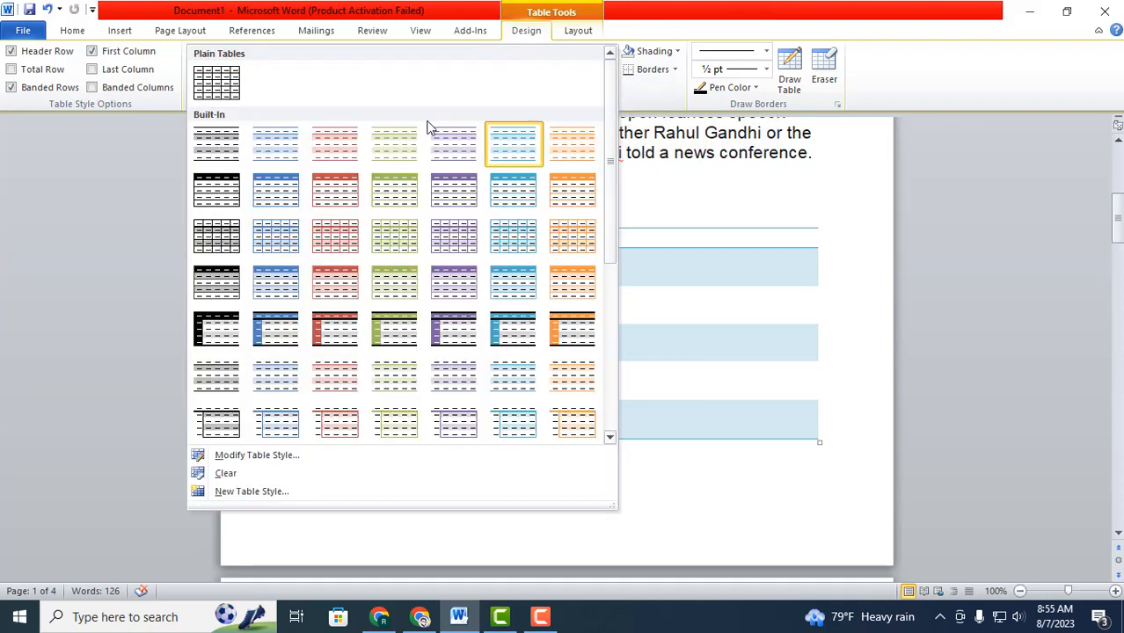
click(215, 85)
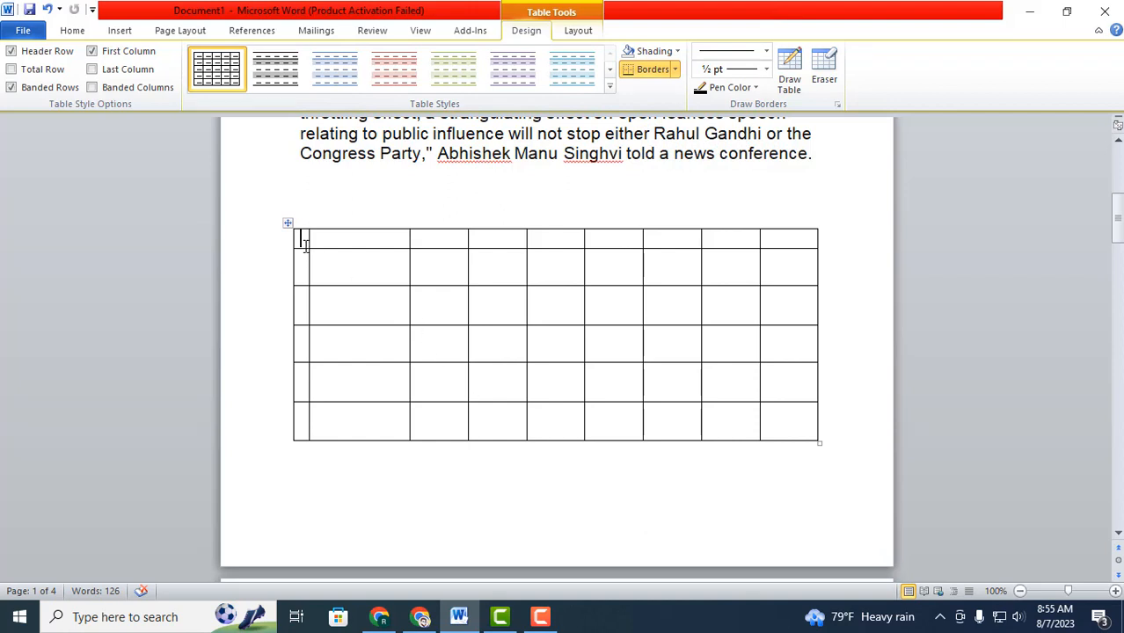
Shade all cells of the table's first row with the standard orange color.
drag(296, 238, 785, 242)
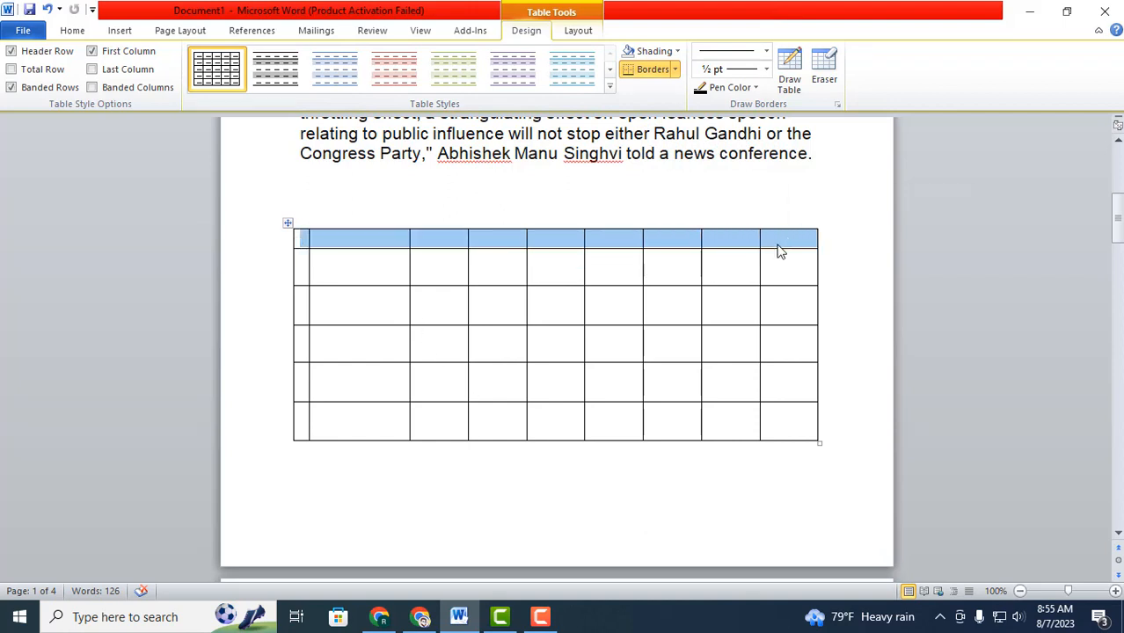
click(678, 51)
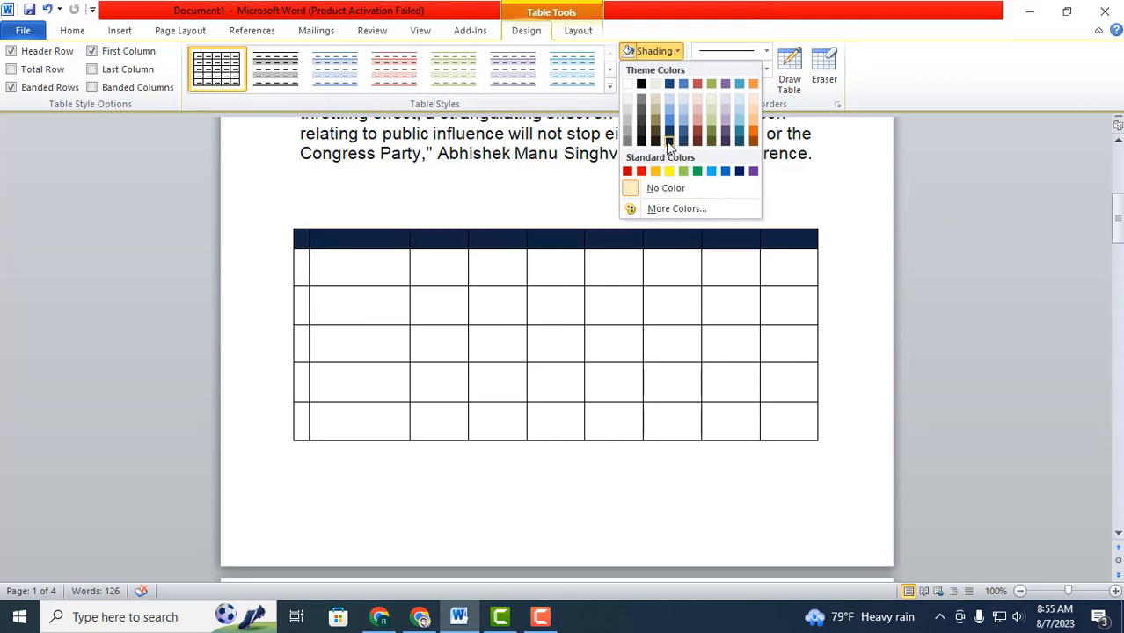
click(656, 172)
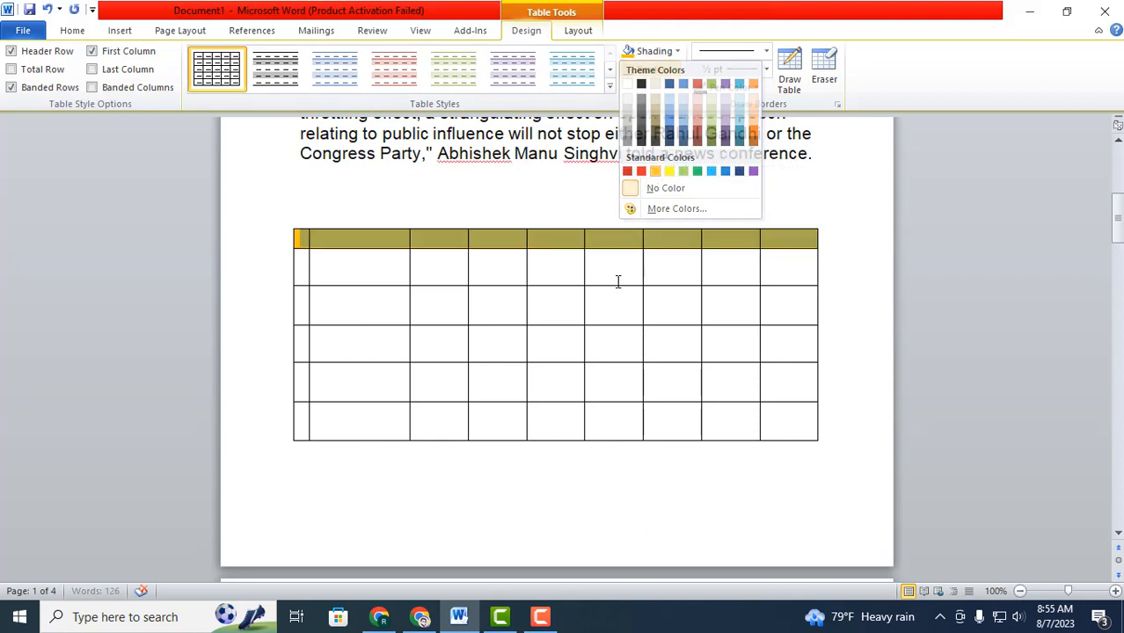
click(706, 281)
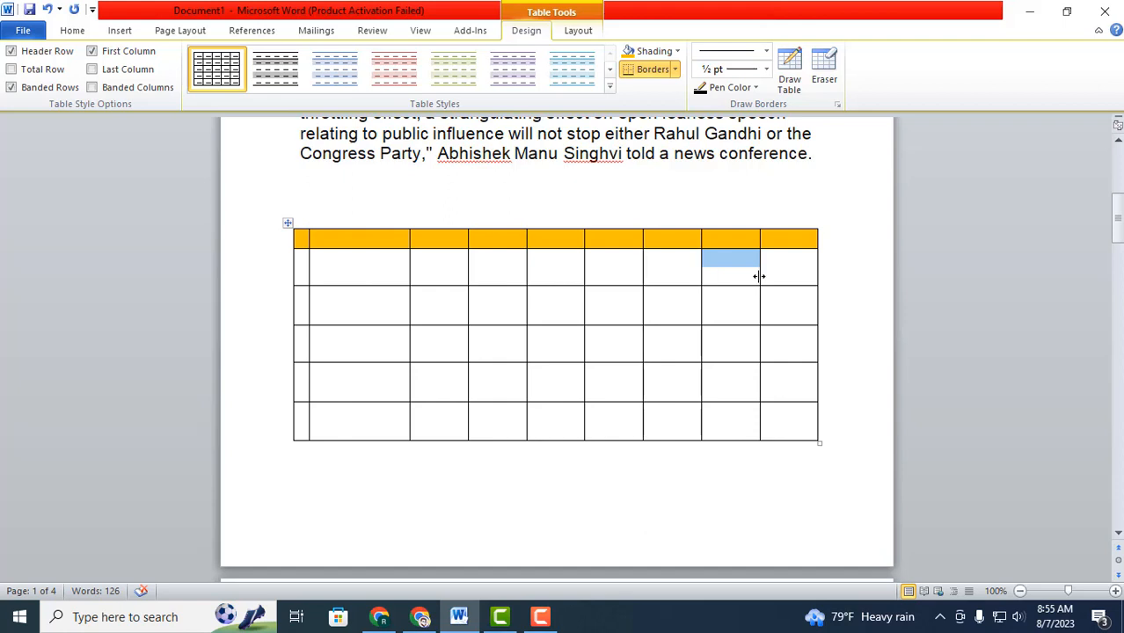
Remove the shading from the table's first row by setting it to No Color.
drag(801, 242, 306, 246)
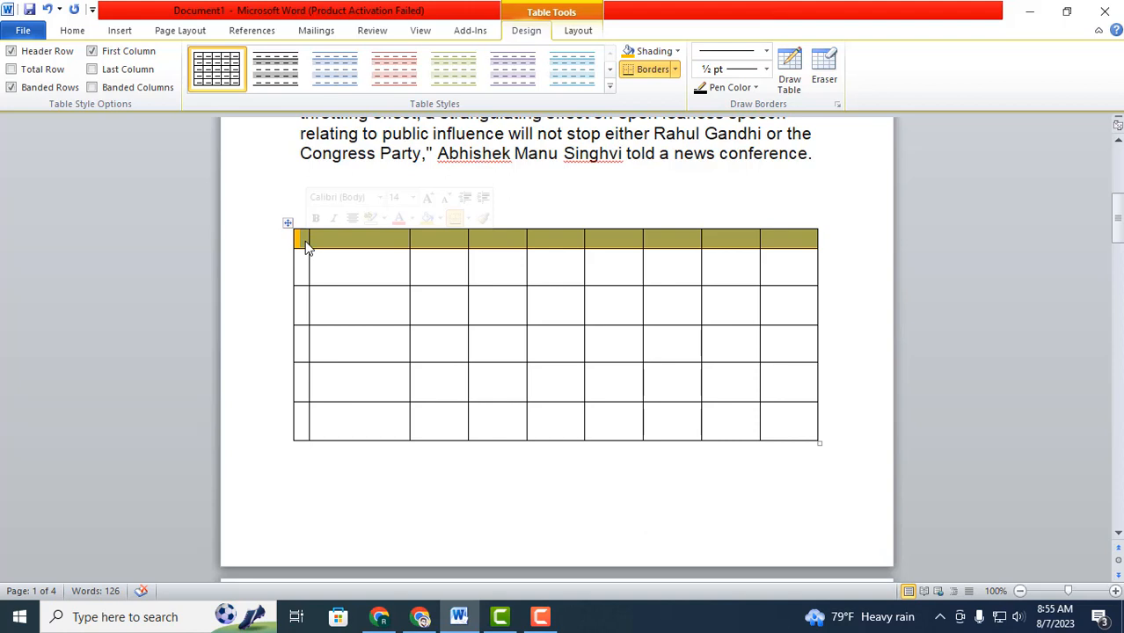
click(679, 51)
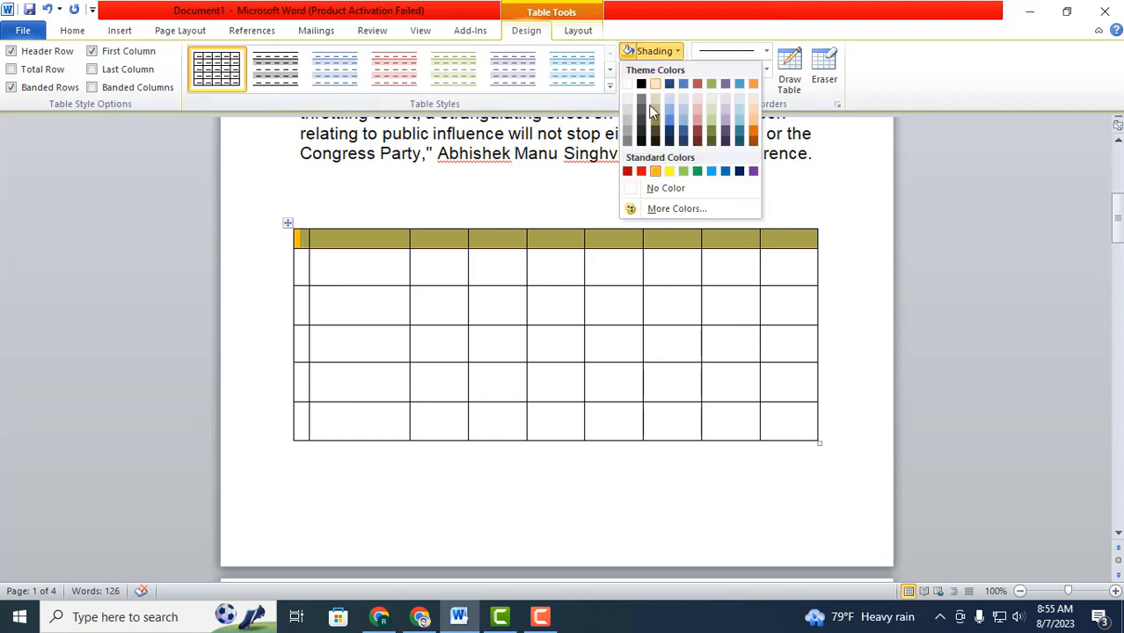
click(665, 188)
click(546, 284)
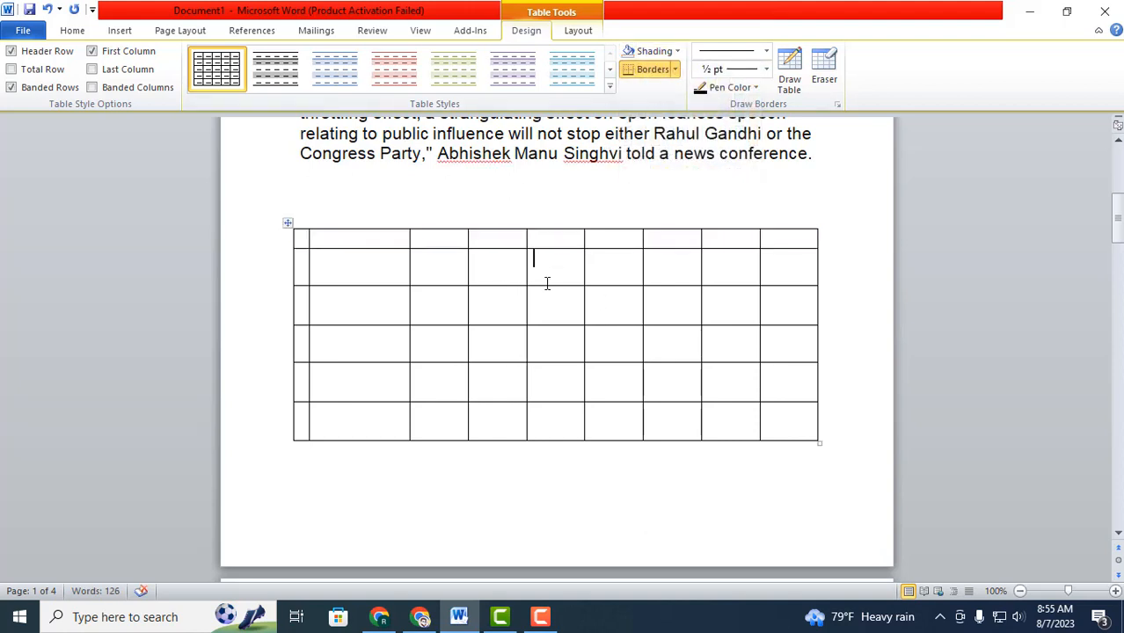
click(673, 70)
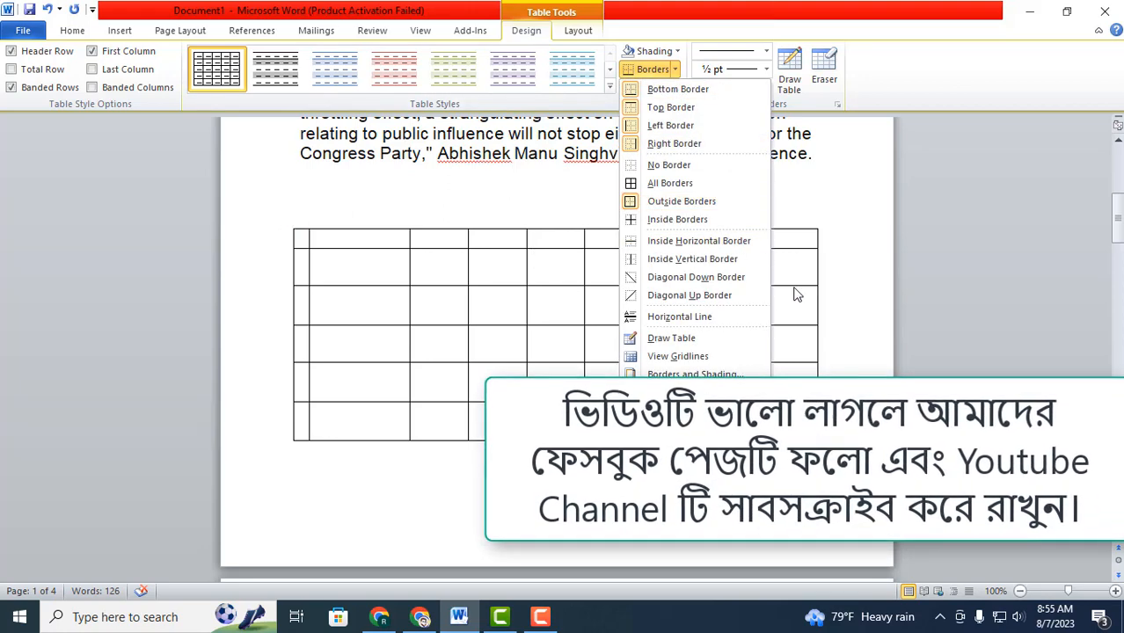
click(631, 219)
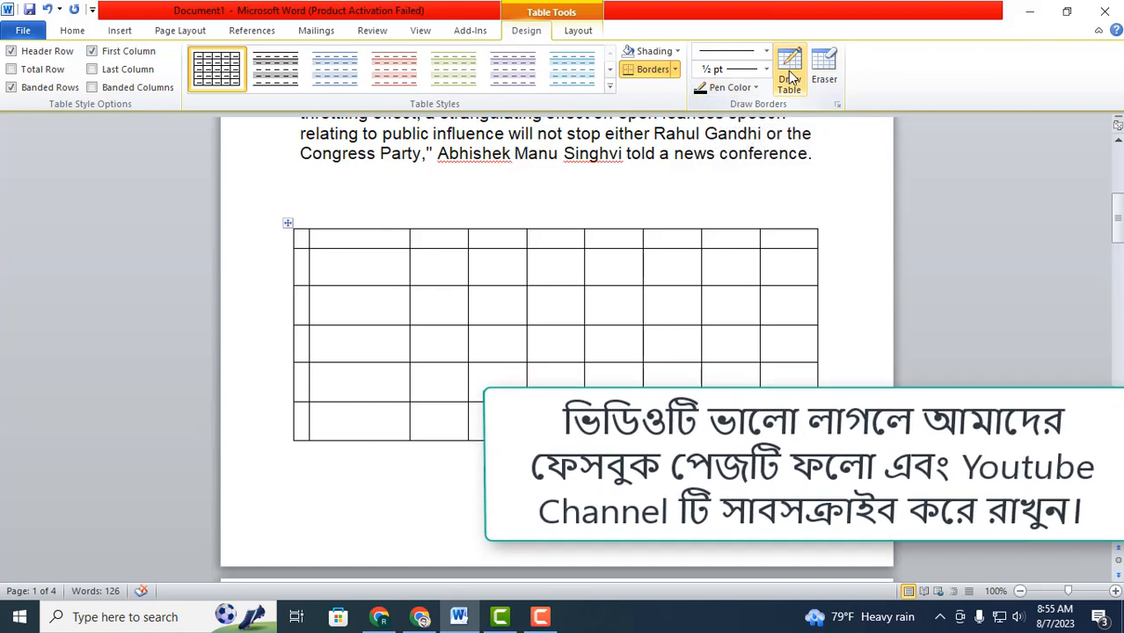
Draw a rectangular table outline on the blank second page and split it into two columns with a vertical line.
scroll(615, 344, down, 7)
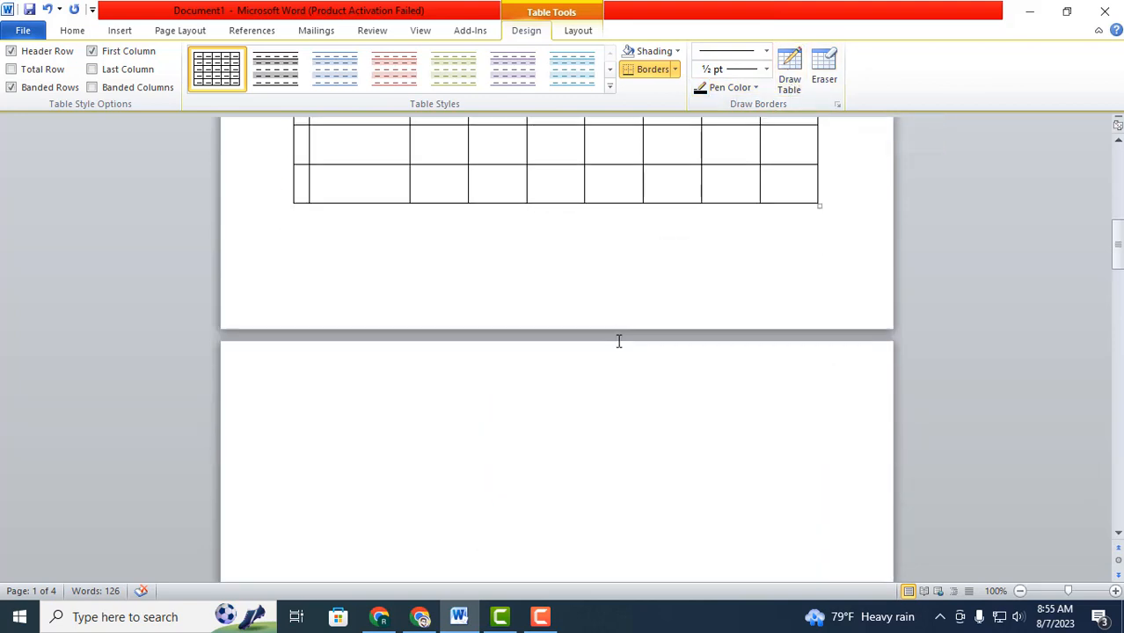
scroll(493, 397, down, 3)
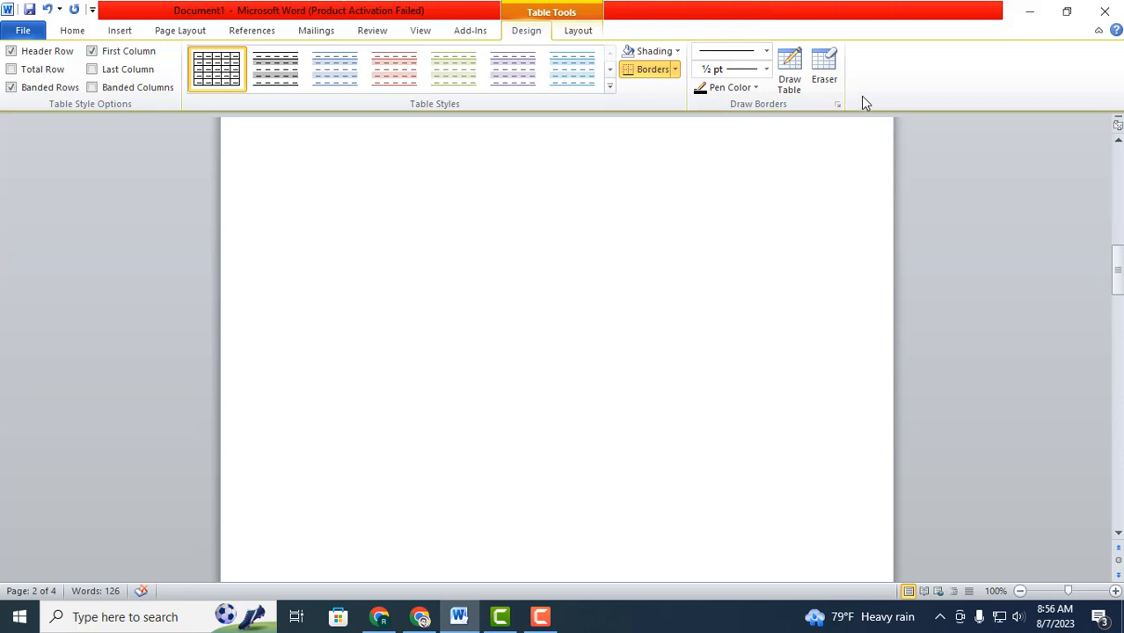
click(789, 76)
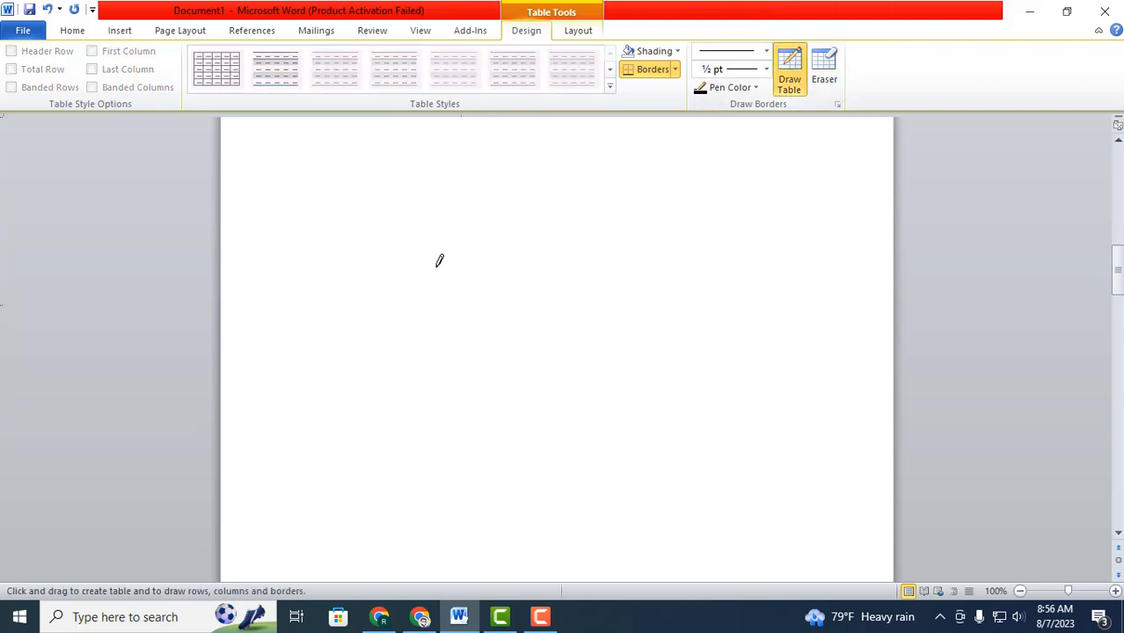
mouse_move(341, 220)
mouse_down()
mouse_move(562, 314)
mouse_move(761, 431)
mouse_move(761, 444)
mouse_up()
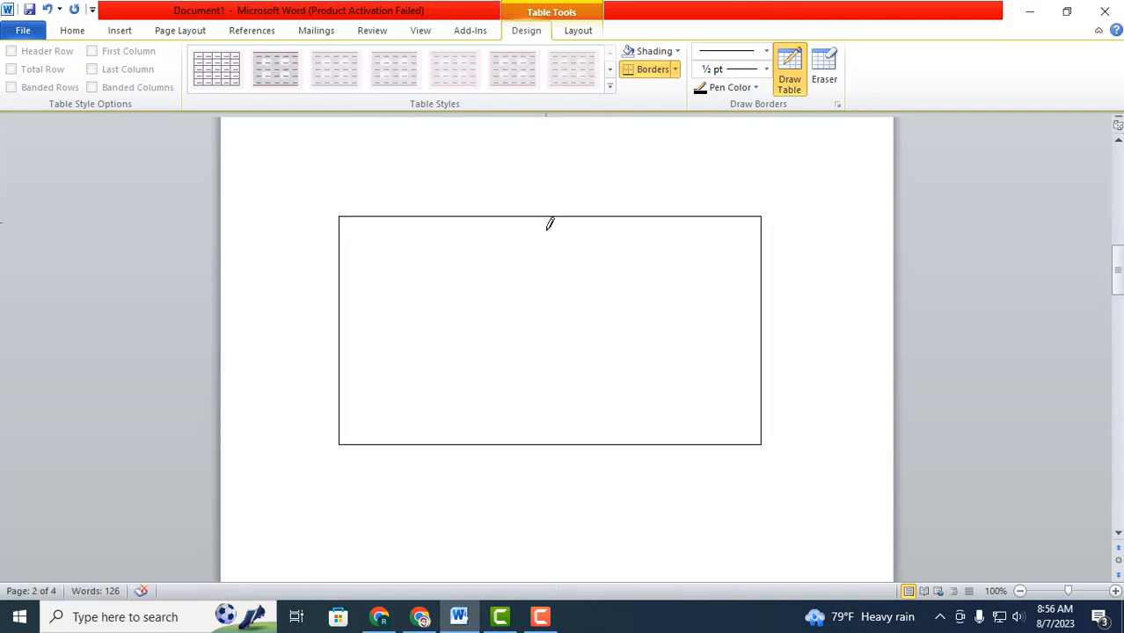
drag(546, 221, 546, 380)
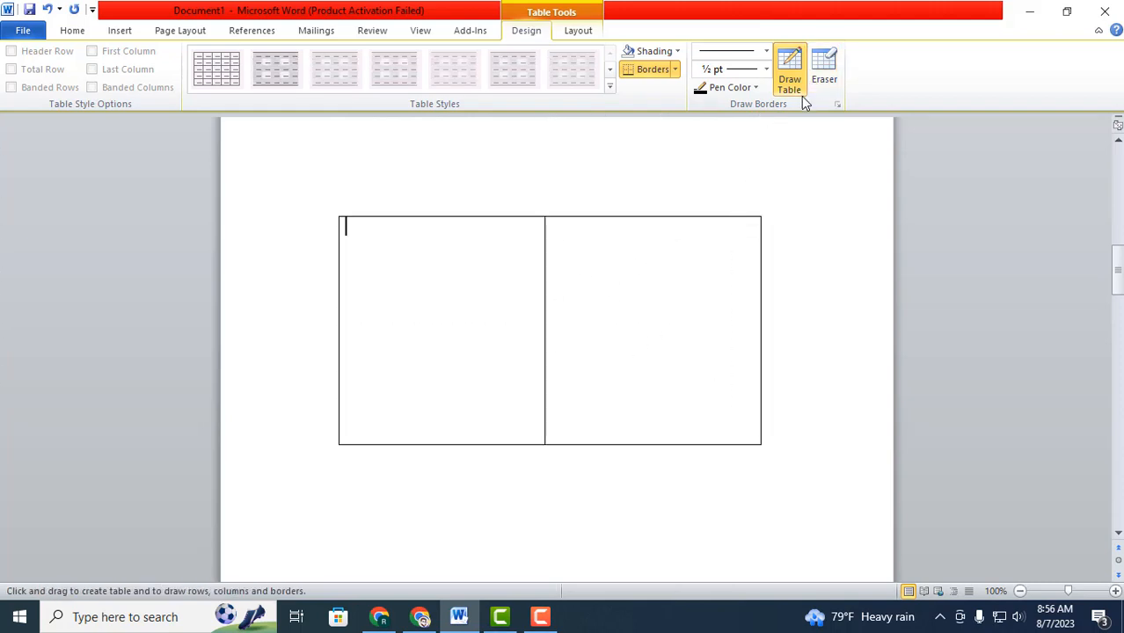
Set the pen color to red and draw a horizontal line across the upper part of the drawn table.
click(754, 88)
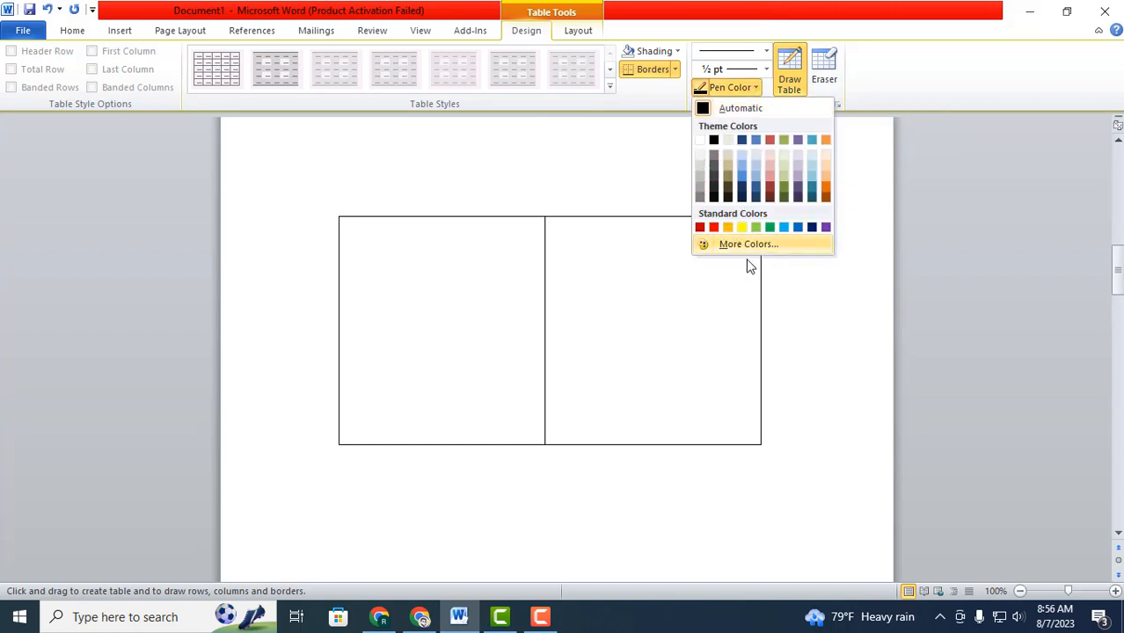
click(713, 227)
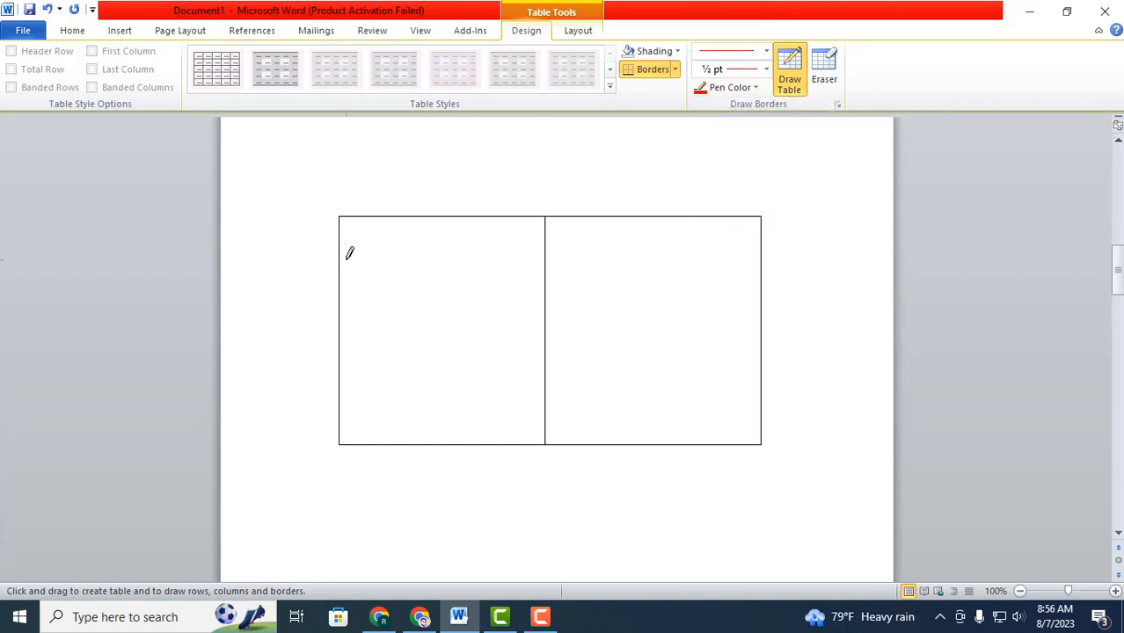
drag(378, 258, 667, 249)
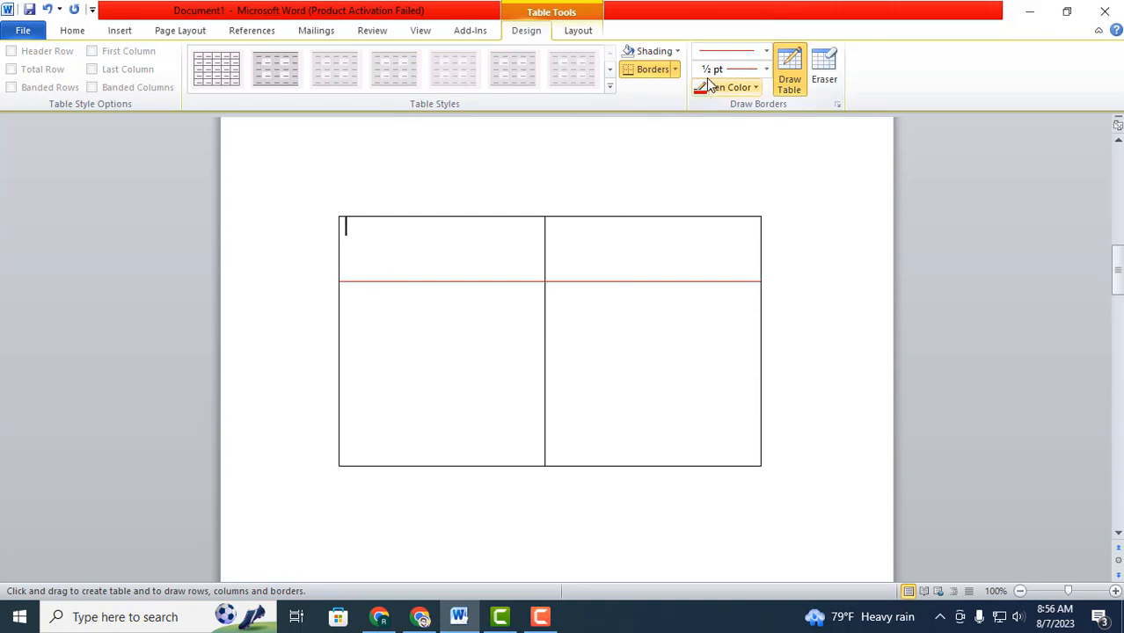
Set the line weight to ¾ pt and draw a second red horizontal line across the middle of the drawn table.
click(766, 70)
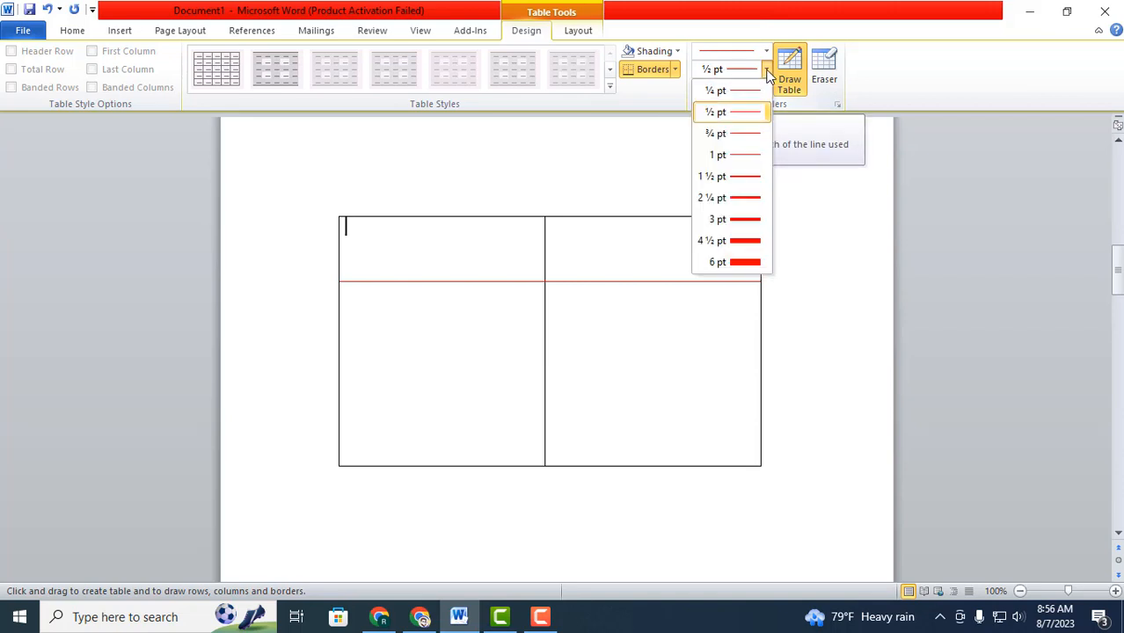
click(735, 133)
mouse_move(364, 347)
mouse_down()
mouse_move(795, 384)
mouse_move(747, 347)
mouse_up()
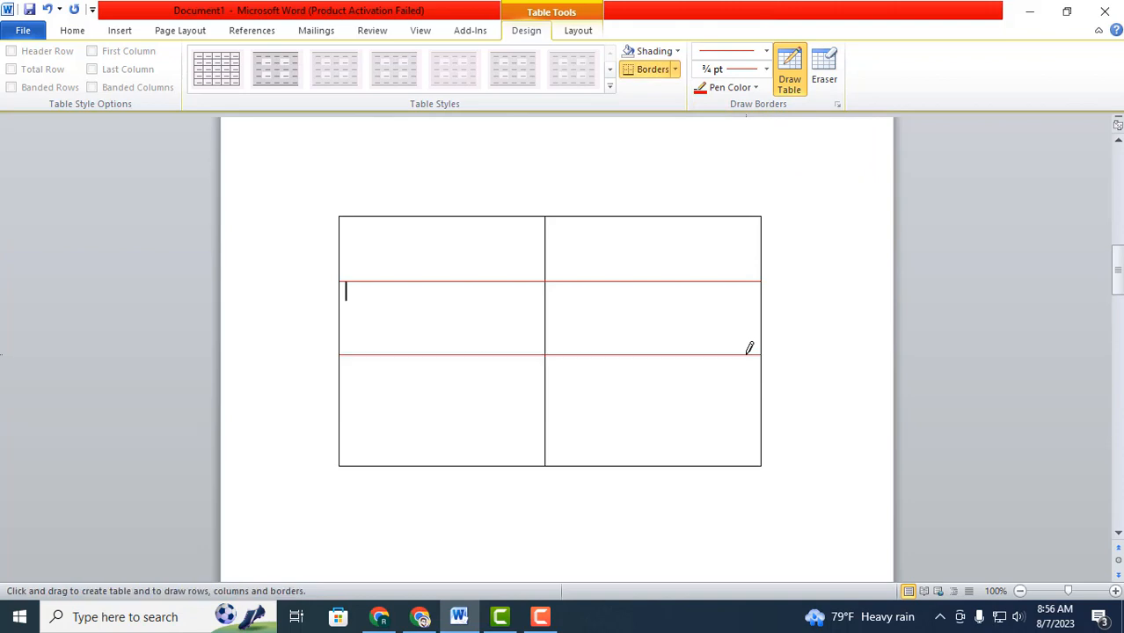
Set the line weight to 4 ½ pt and draw a thick red vertical line through the second column.
click(766, 70)
click(729, 242)
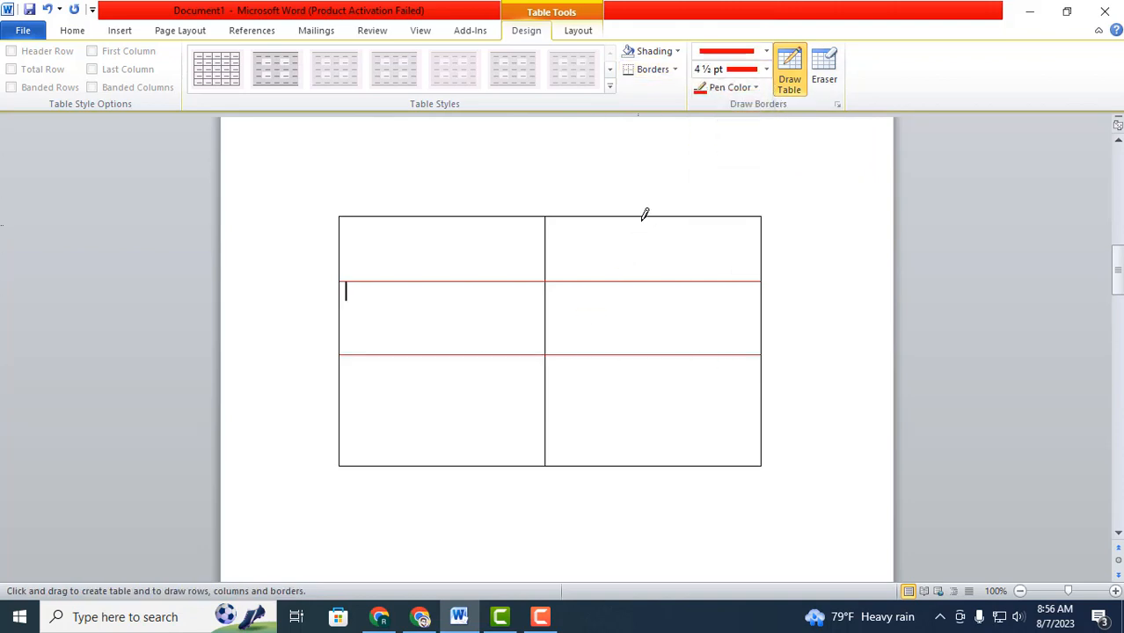
mouse_move(644, 214)
mouse_down()
mouse_move(627, 467)
mouse_move(637, 460)
mouse_up()
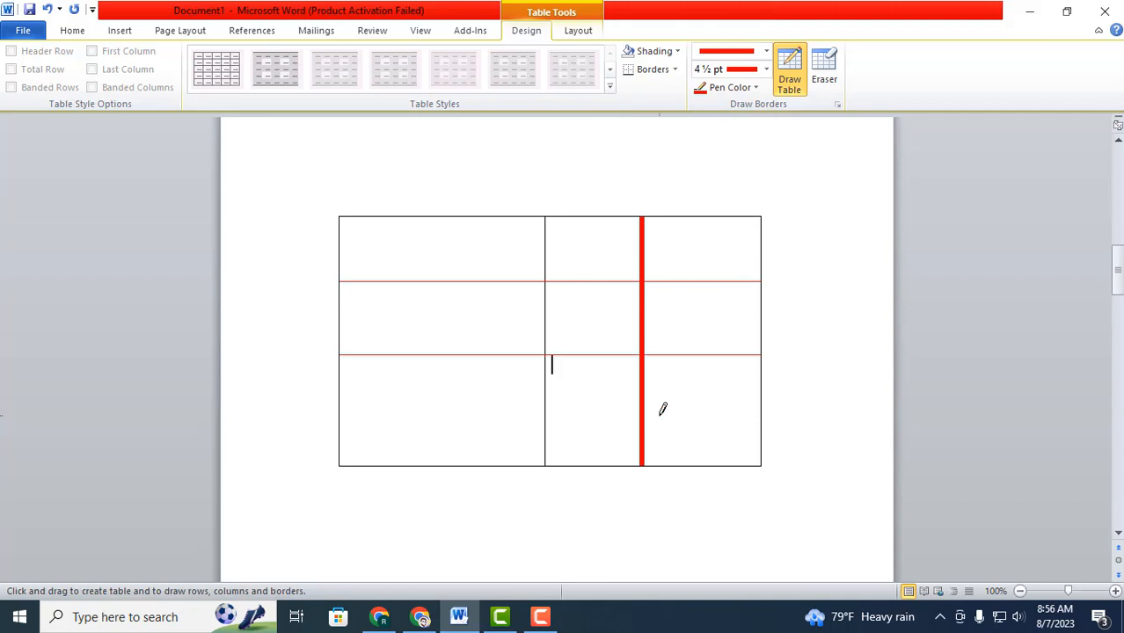
Set the line weight to ½ pt and try to draw a red vertical line through the drawn table's first column.
click(766, 69)
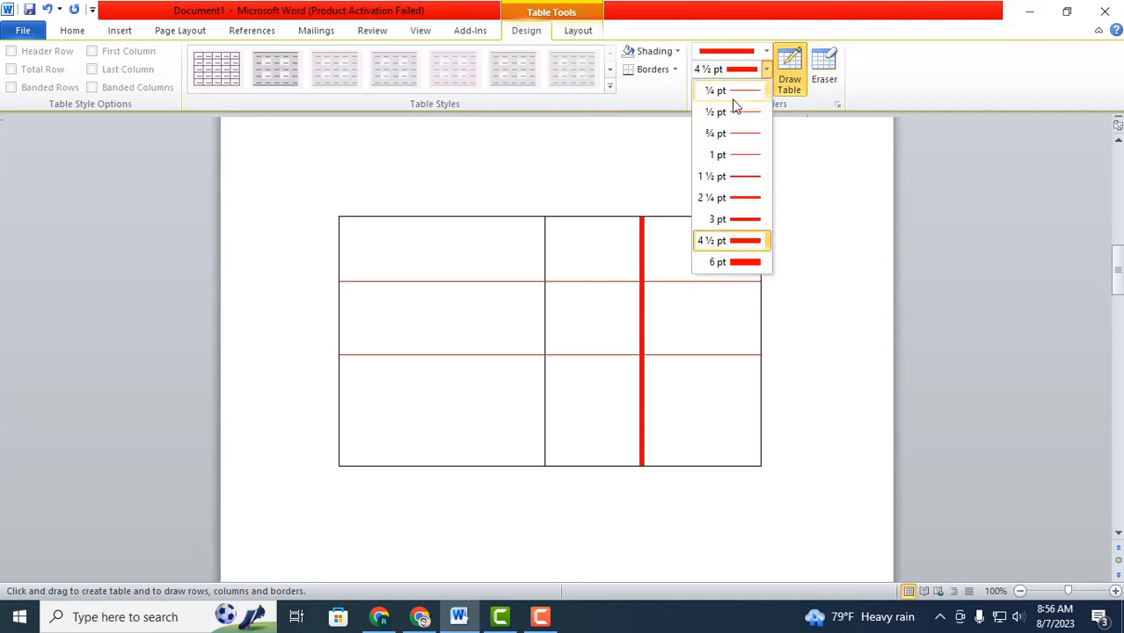
click(722, 113)
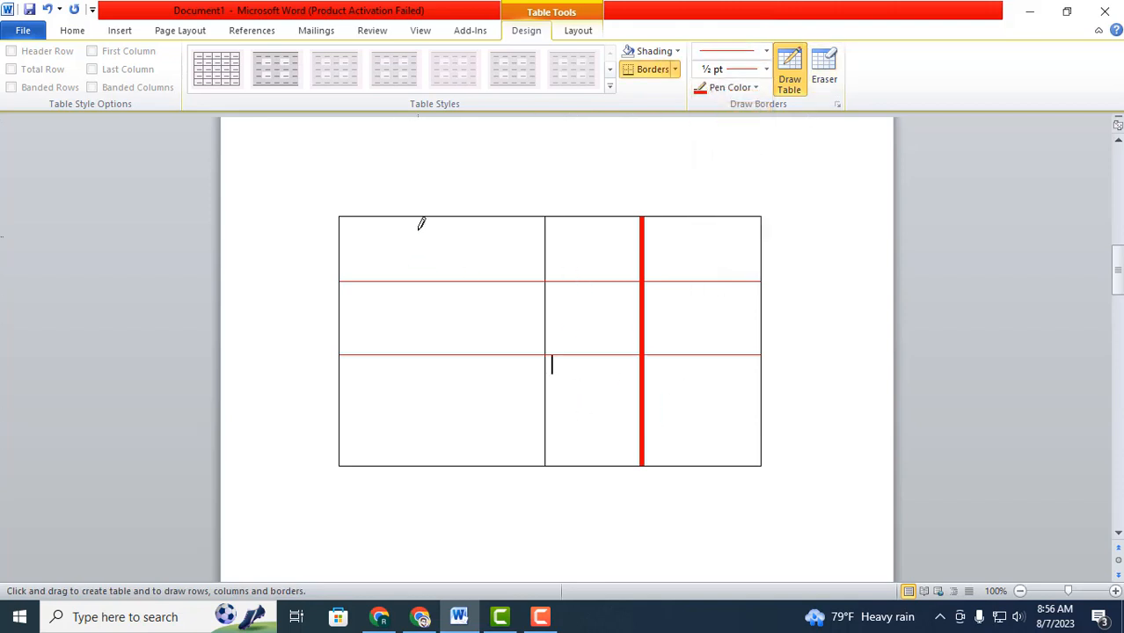
drag(420, 162, 408, 523)
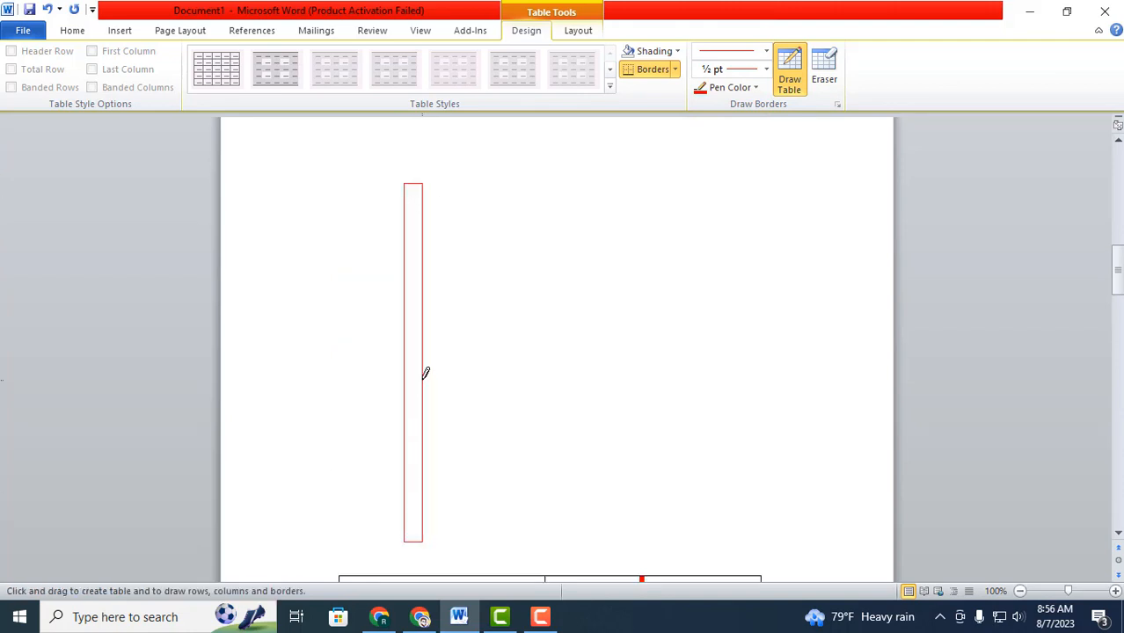
Erase all the borders of the narrow red table above the drawn table.
click(825, 68)
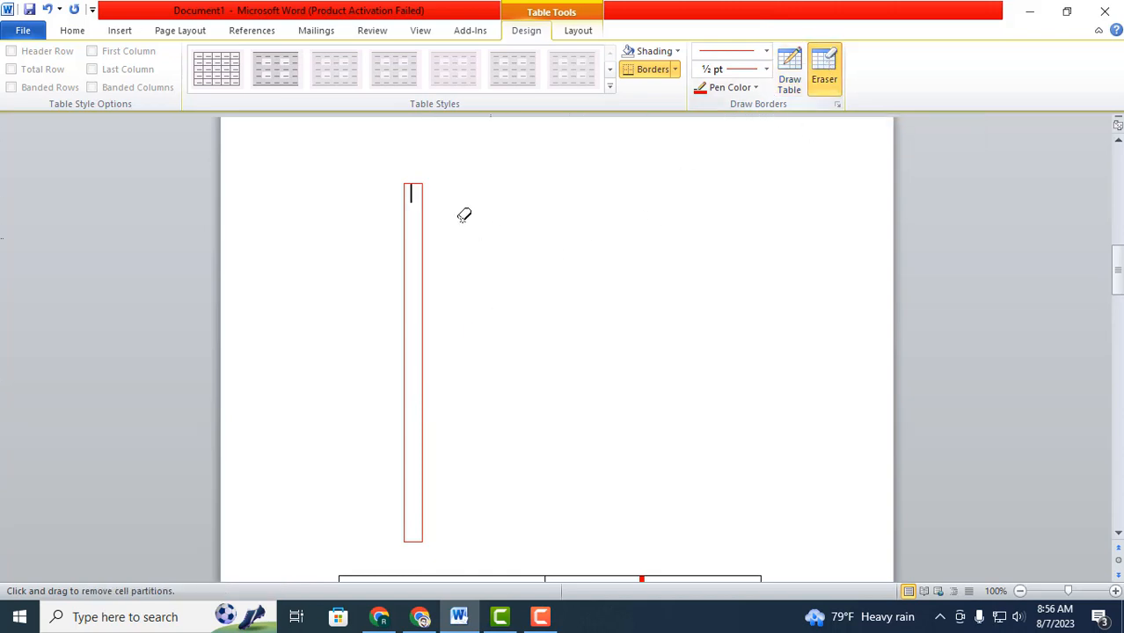
click(411, 179)
click(419, 188)
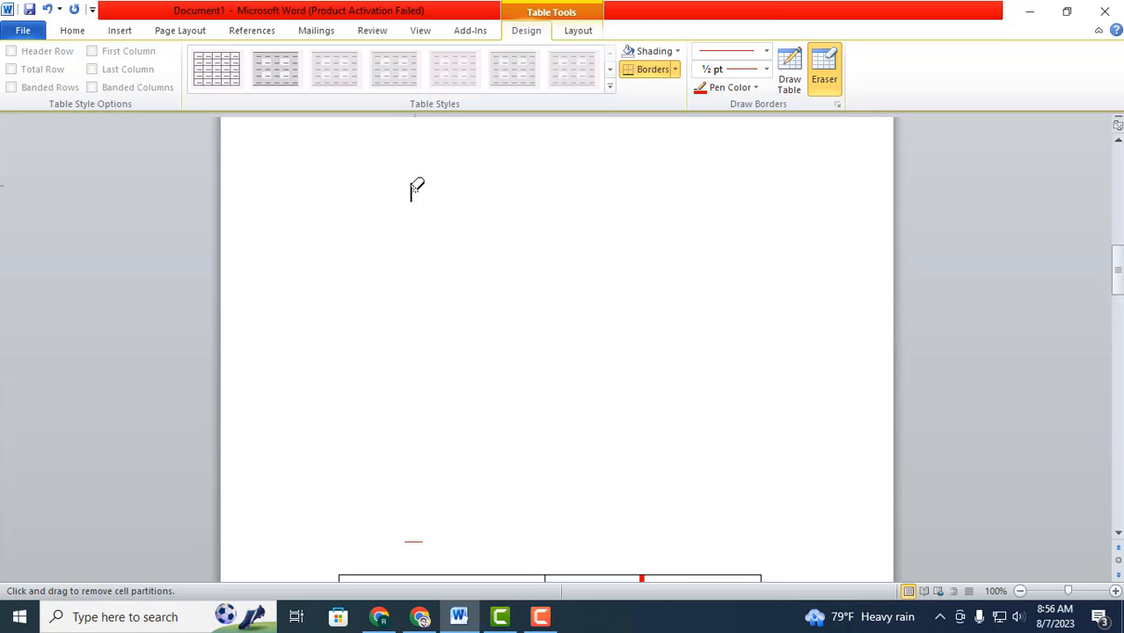
click(413, 539)
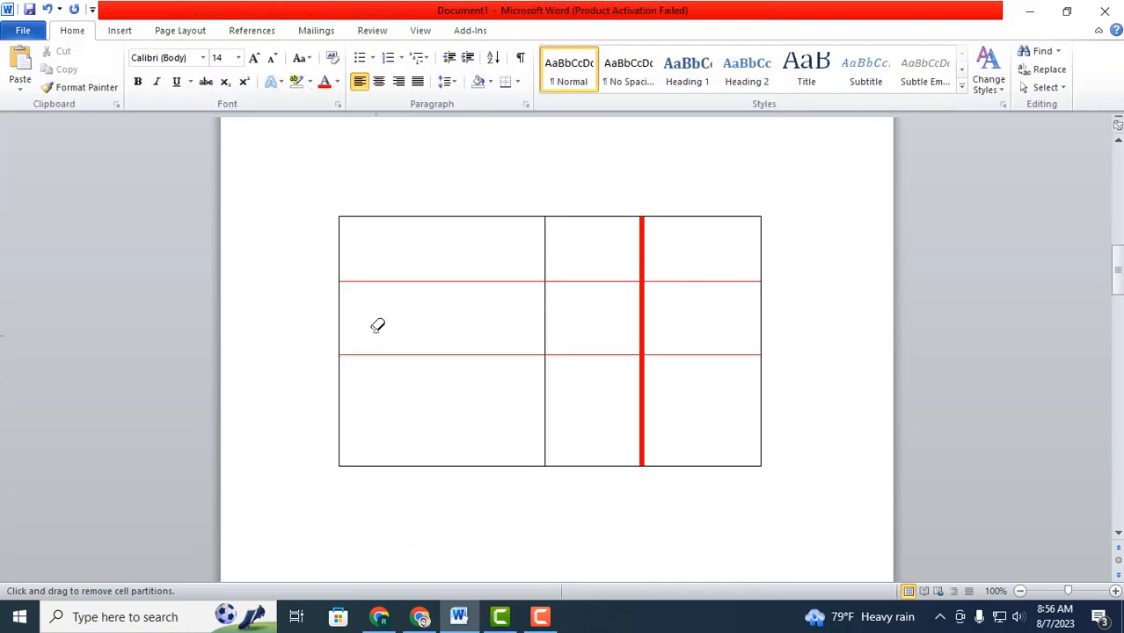
Erase the three segments of the thick red vertical line and the rest of the drawn table.
click(641, 233)
mouse_move(635, 306)
mouse_down()
mouse_move(667, 314)
mouse_move(655, 318)
mouse_up()
click(635, 401)
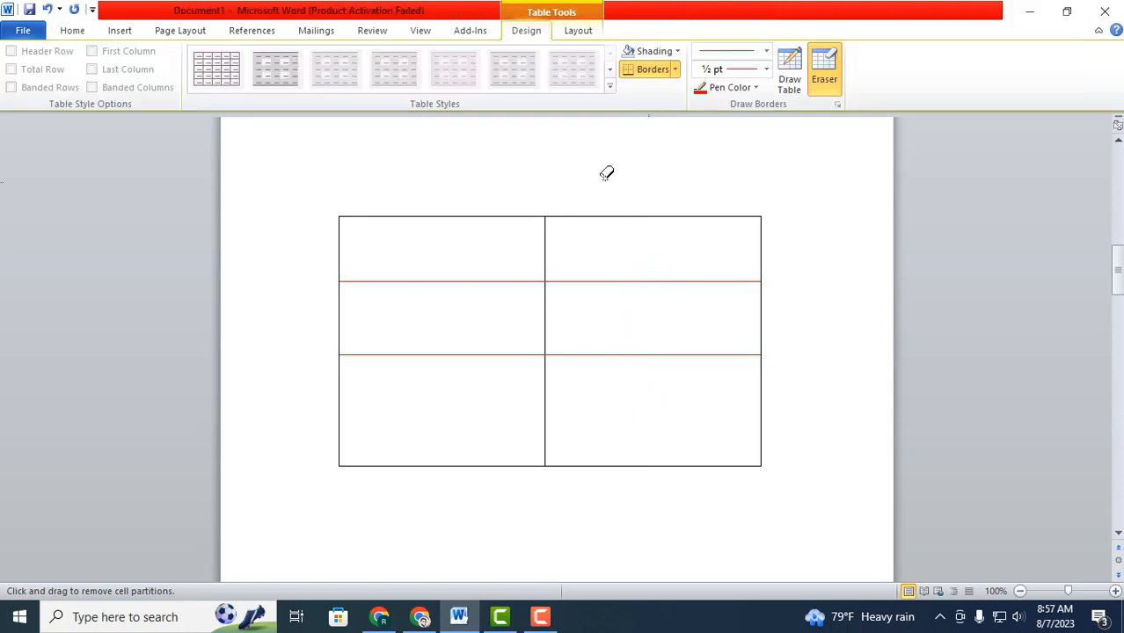
mouse_move(325, 174)
mouse_down()
mouse_move(450, 295)
mouse_move(723, 475)
mouse_move(795, 500)
mouse_up()
Delete the nine-column table below the article text together with everything that follows it.
scroll(552, 352, up, 6)
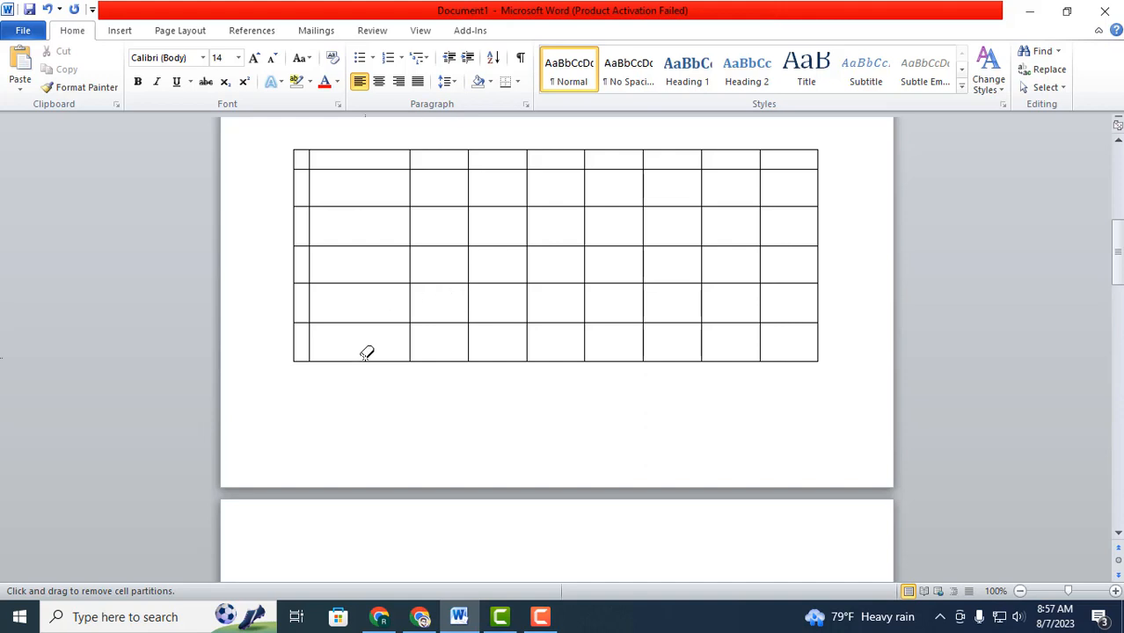
click(120, 30)
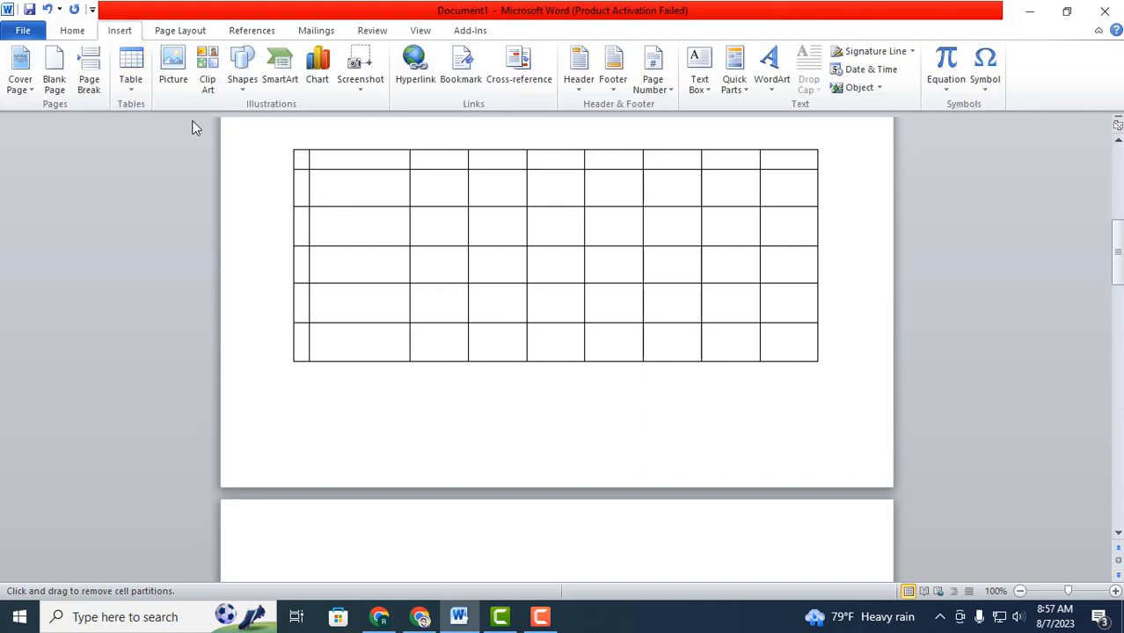
click(132, 78)
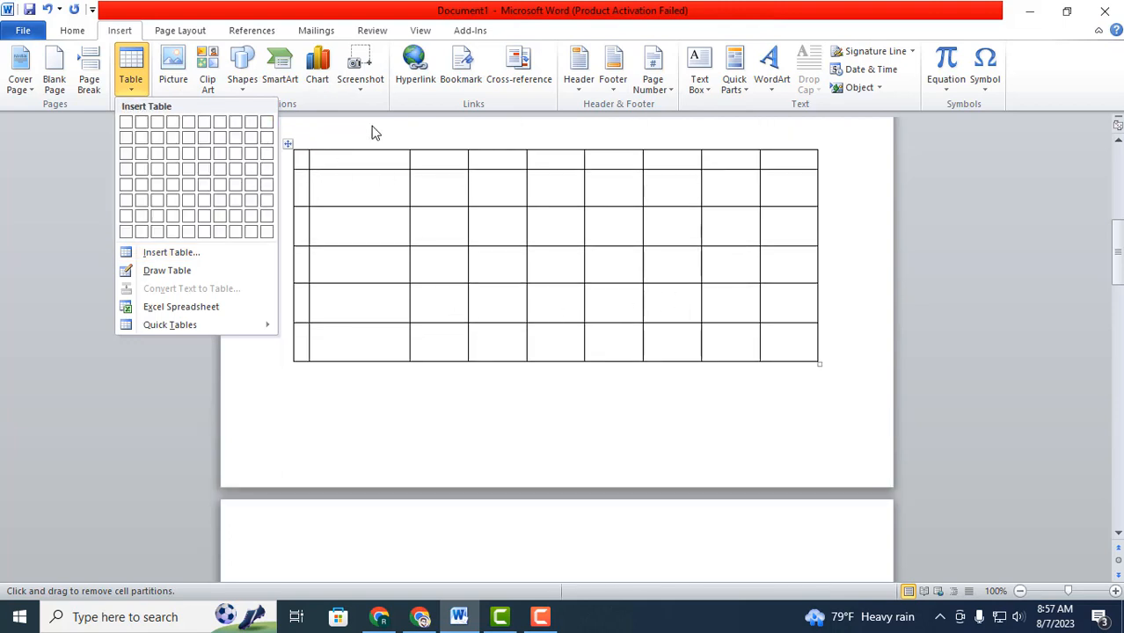
click(320, 141)
drag(299, 155, 670, 444)
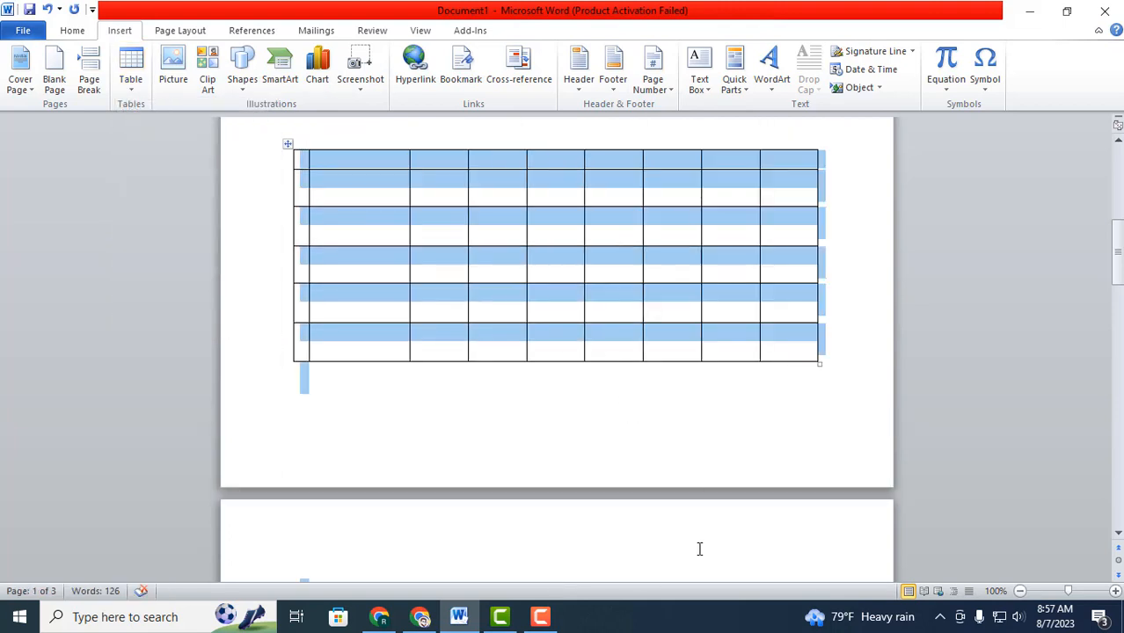
scroll(699, 548, down, 8)
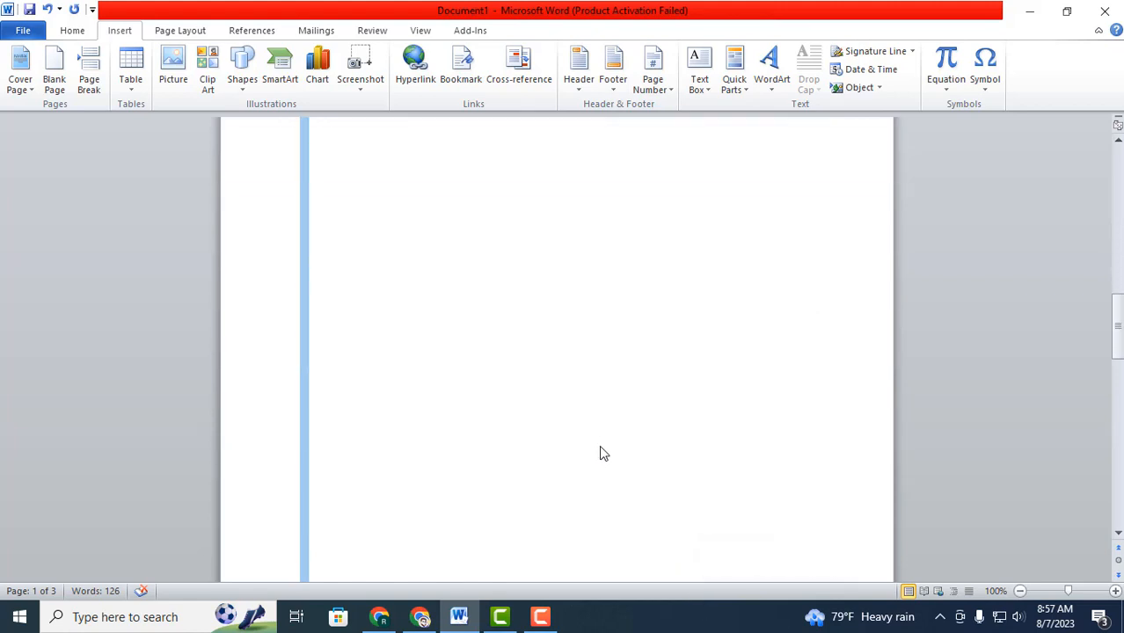
key(Delete)
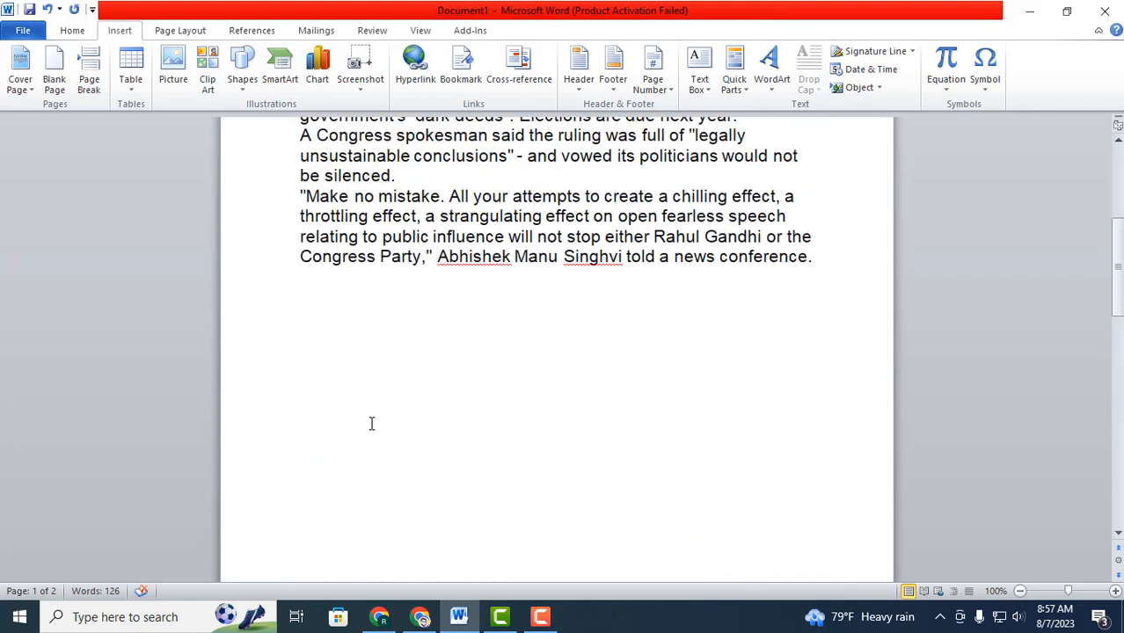
Insert a table with 50 columns and 50 rows below the article text and look through its pages.
click(130, 93)
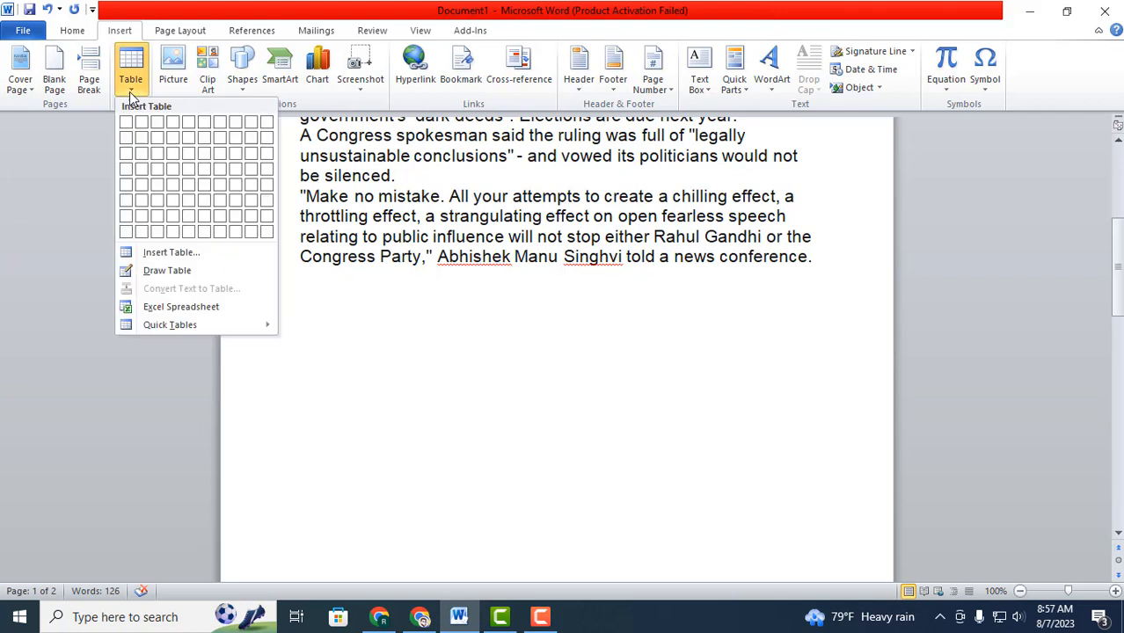
click(170, 254)
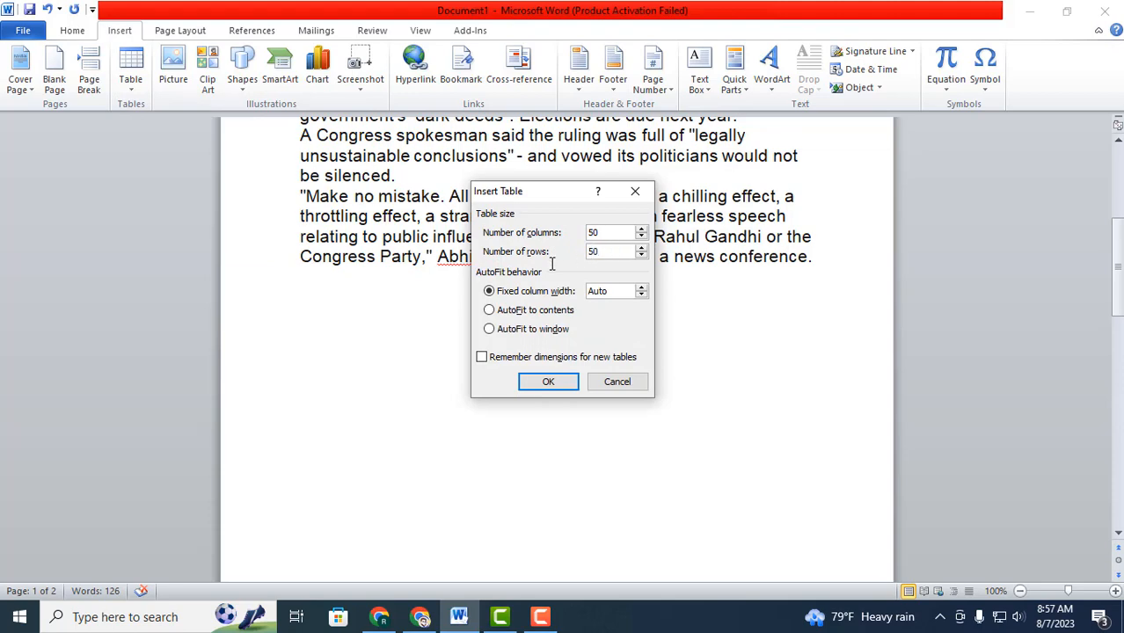
click(548, 381)
scroll(581, 431, down, 5)
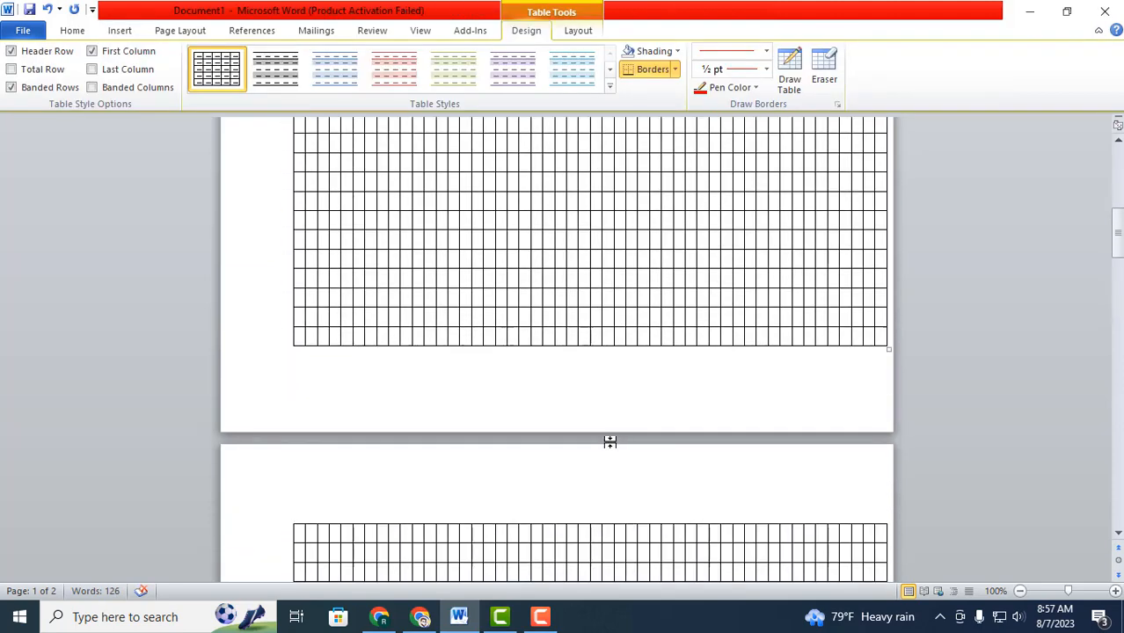
scroll(617, 442, down, 8)
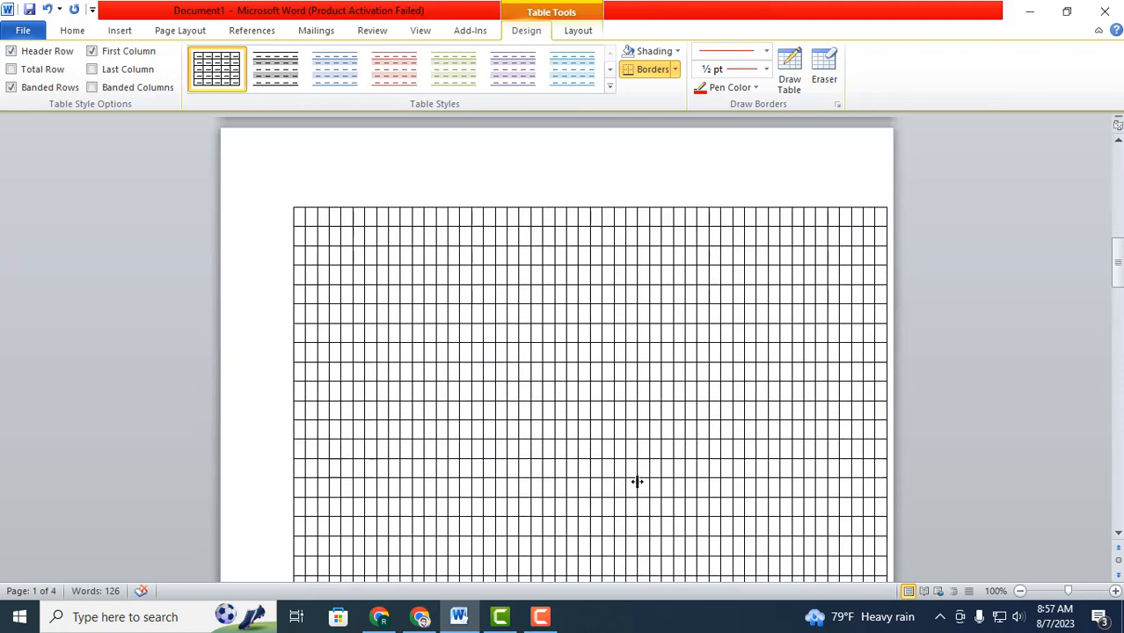
scroll(637, 481, down, 2)
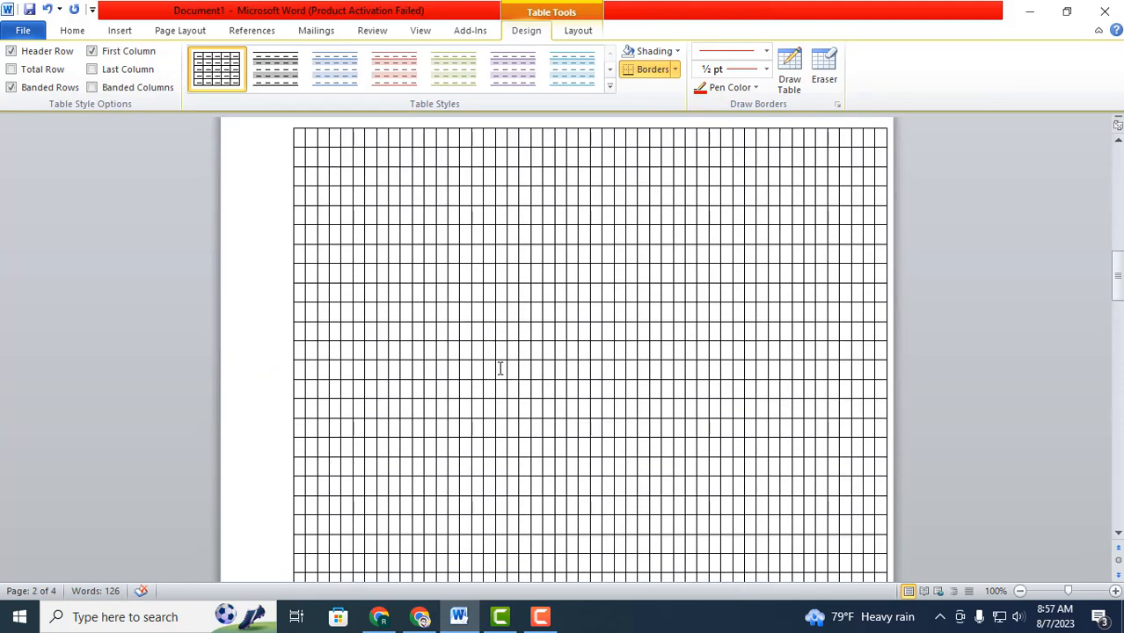
Delete the entire 50-column, 50-row table.
scroll(432, 369, up, 10)
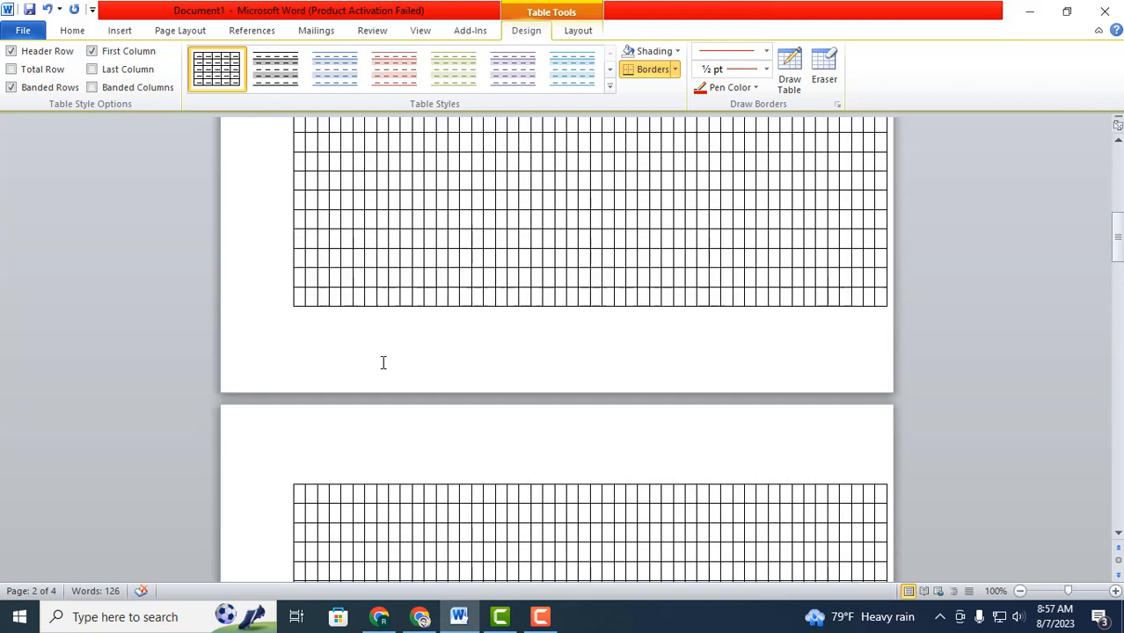
drag(304, 224, 1029, 498)
key(Delete)
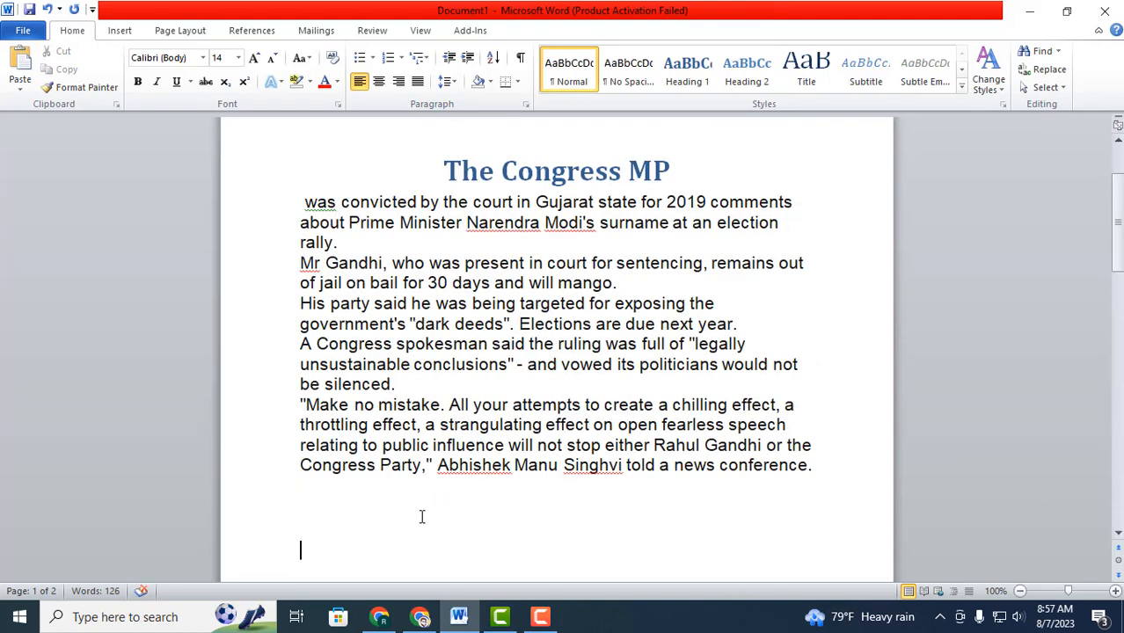
Insert a table with 7 columns and 5 rows below the article text.
scroll(426, 459, down, 2)
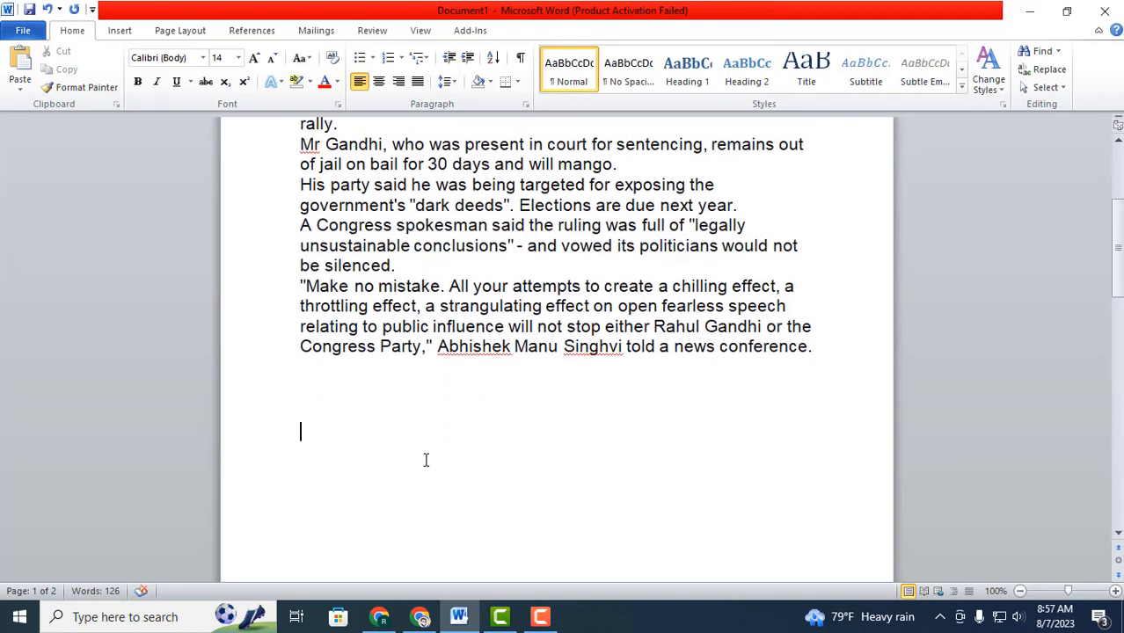
click(121, 31)
click(130, 75)
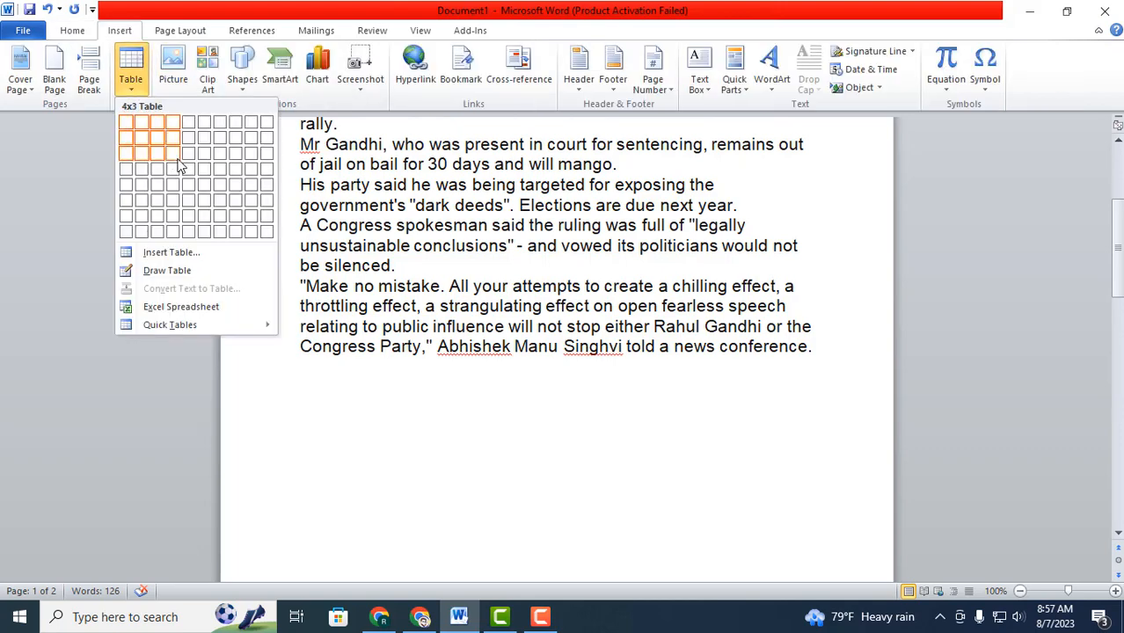
click(220, 188)
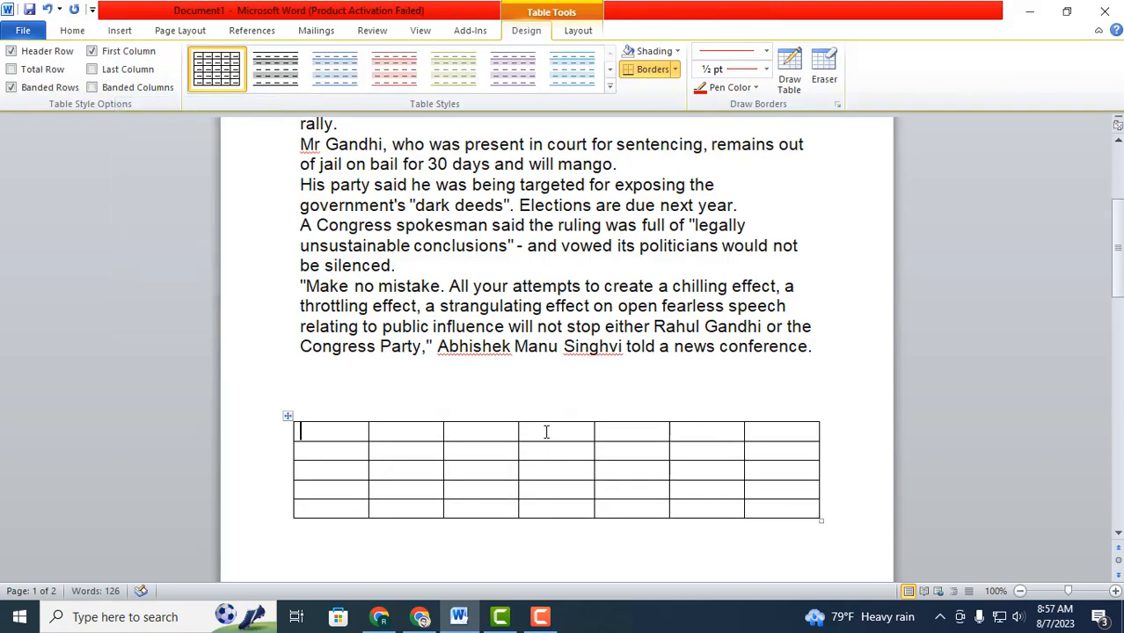
scroll(478, 426, down, 2)
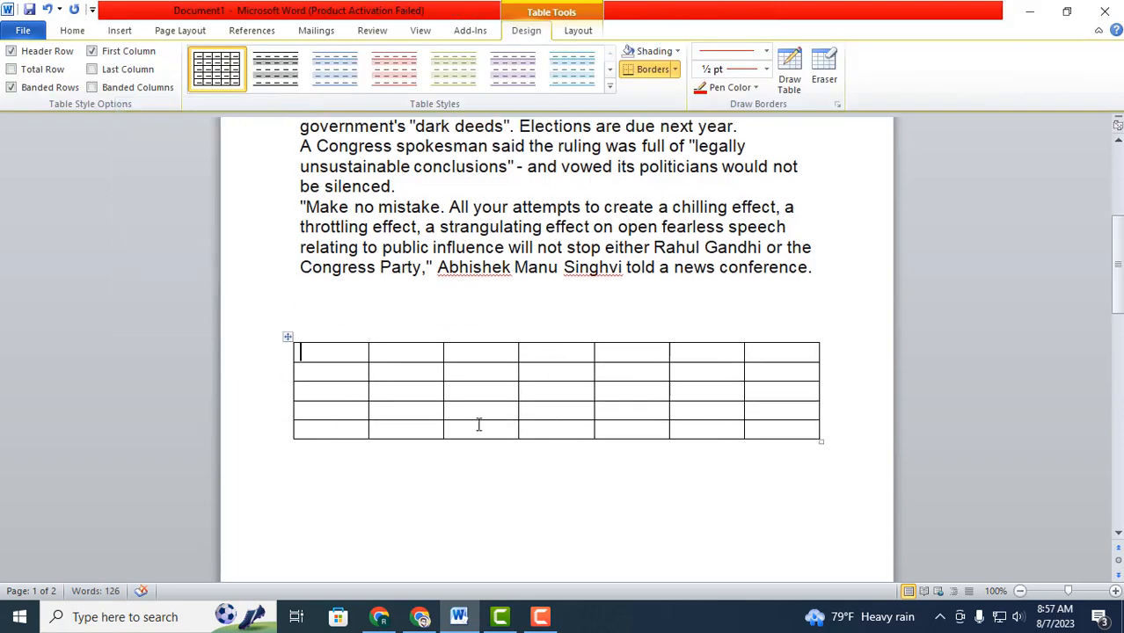
Select the block of cells spanning rows 2 to 4 and columns 3 to 5 of the new table.
click(520, 393)
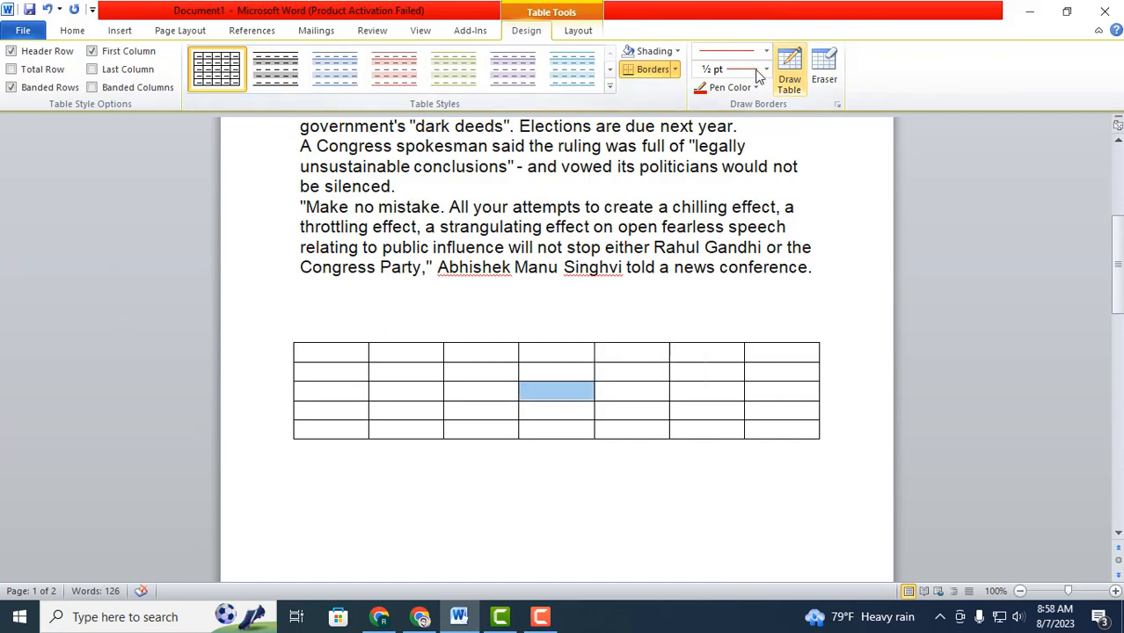
click(572, 431)
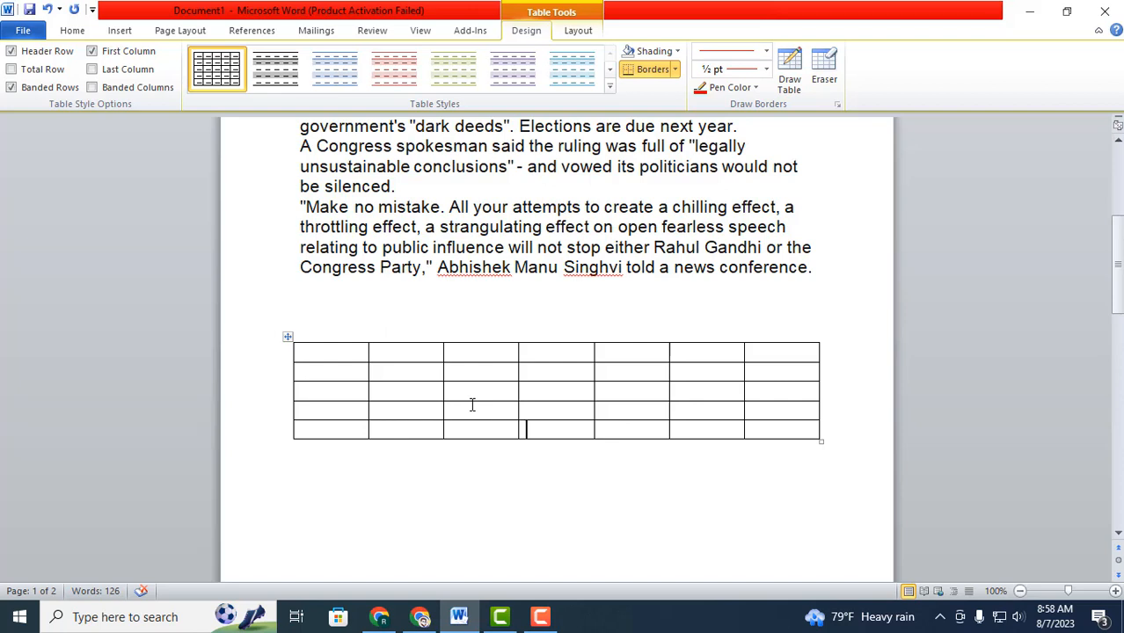
drag(484, 379, 620, 408)
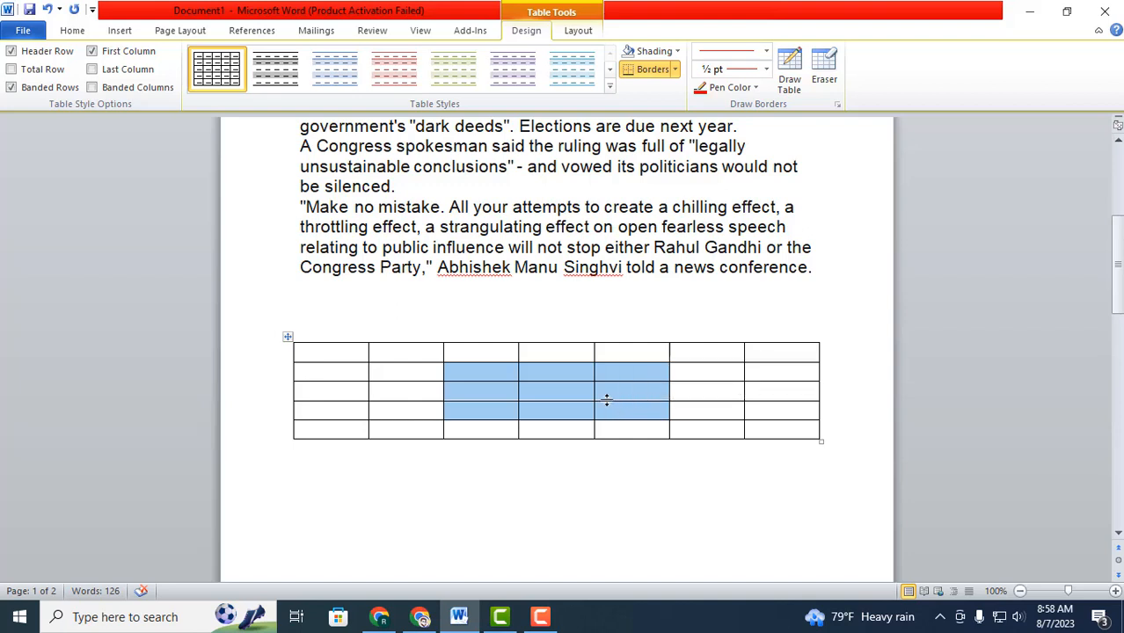